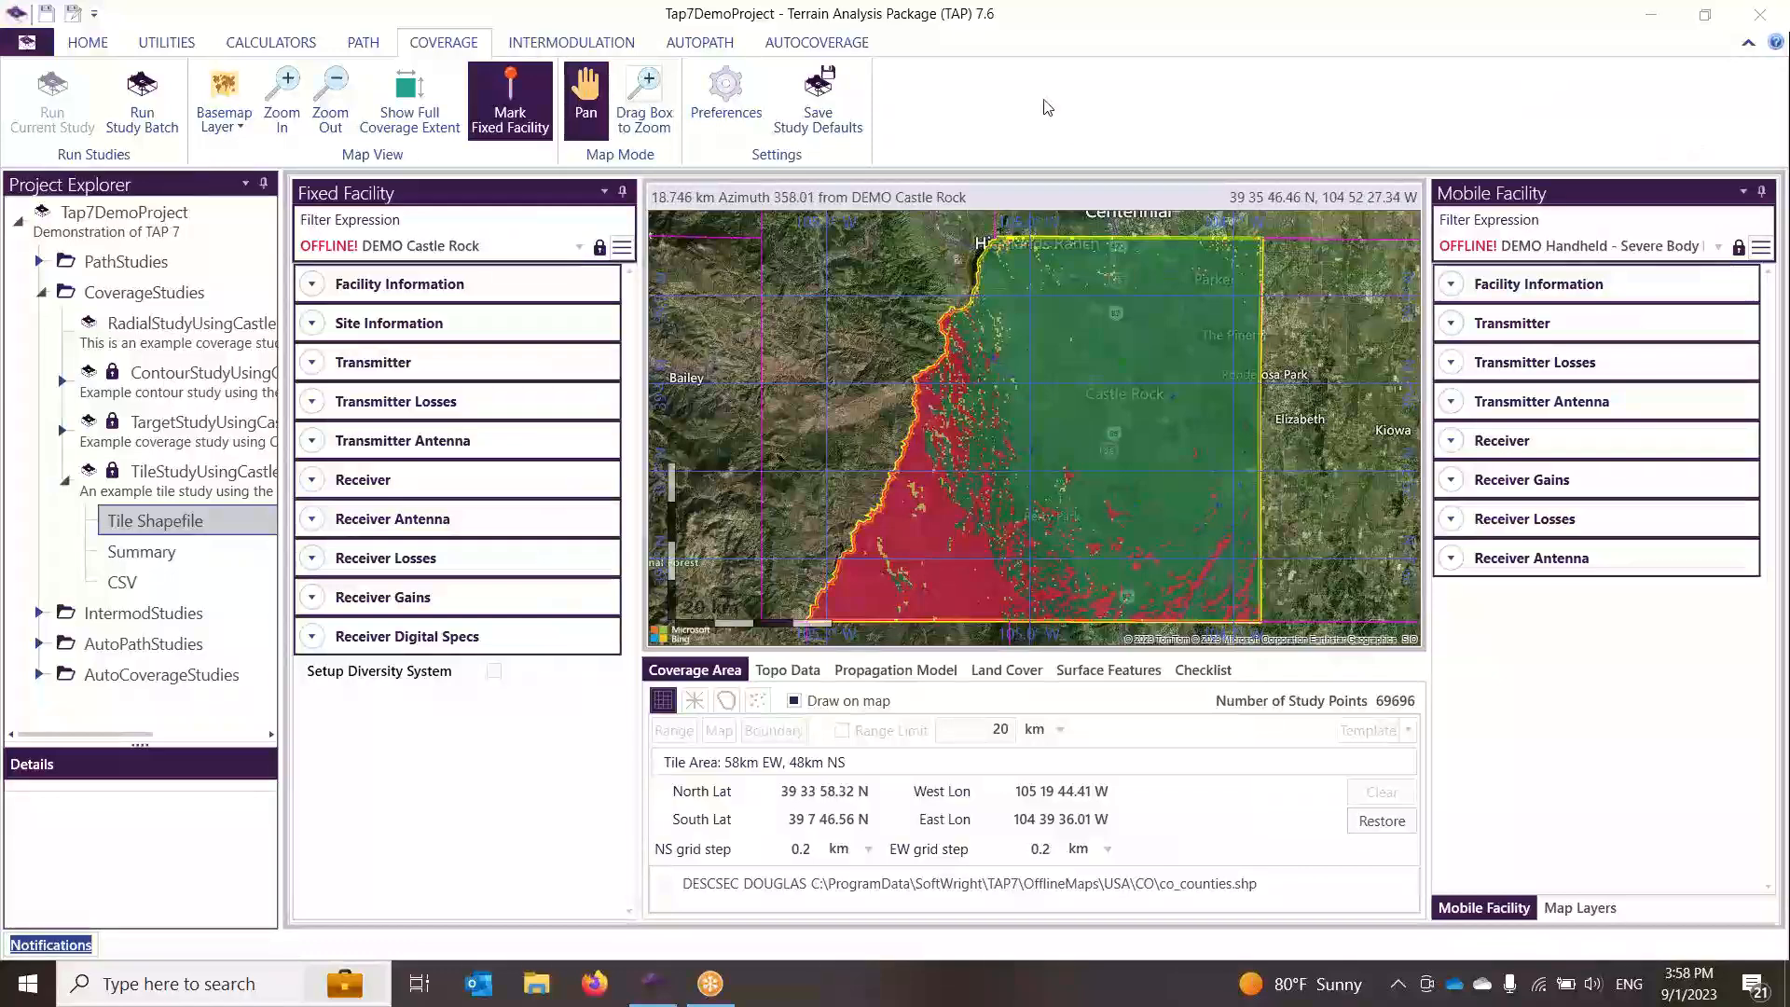
Step: Open the preferences Settings Manager, review the Application settings, and close it
{"action": "left_click", "coordinate": [736, 102]}
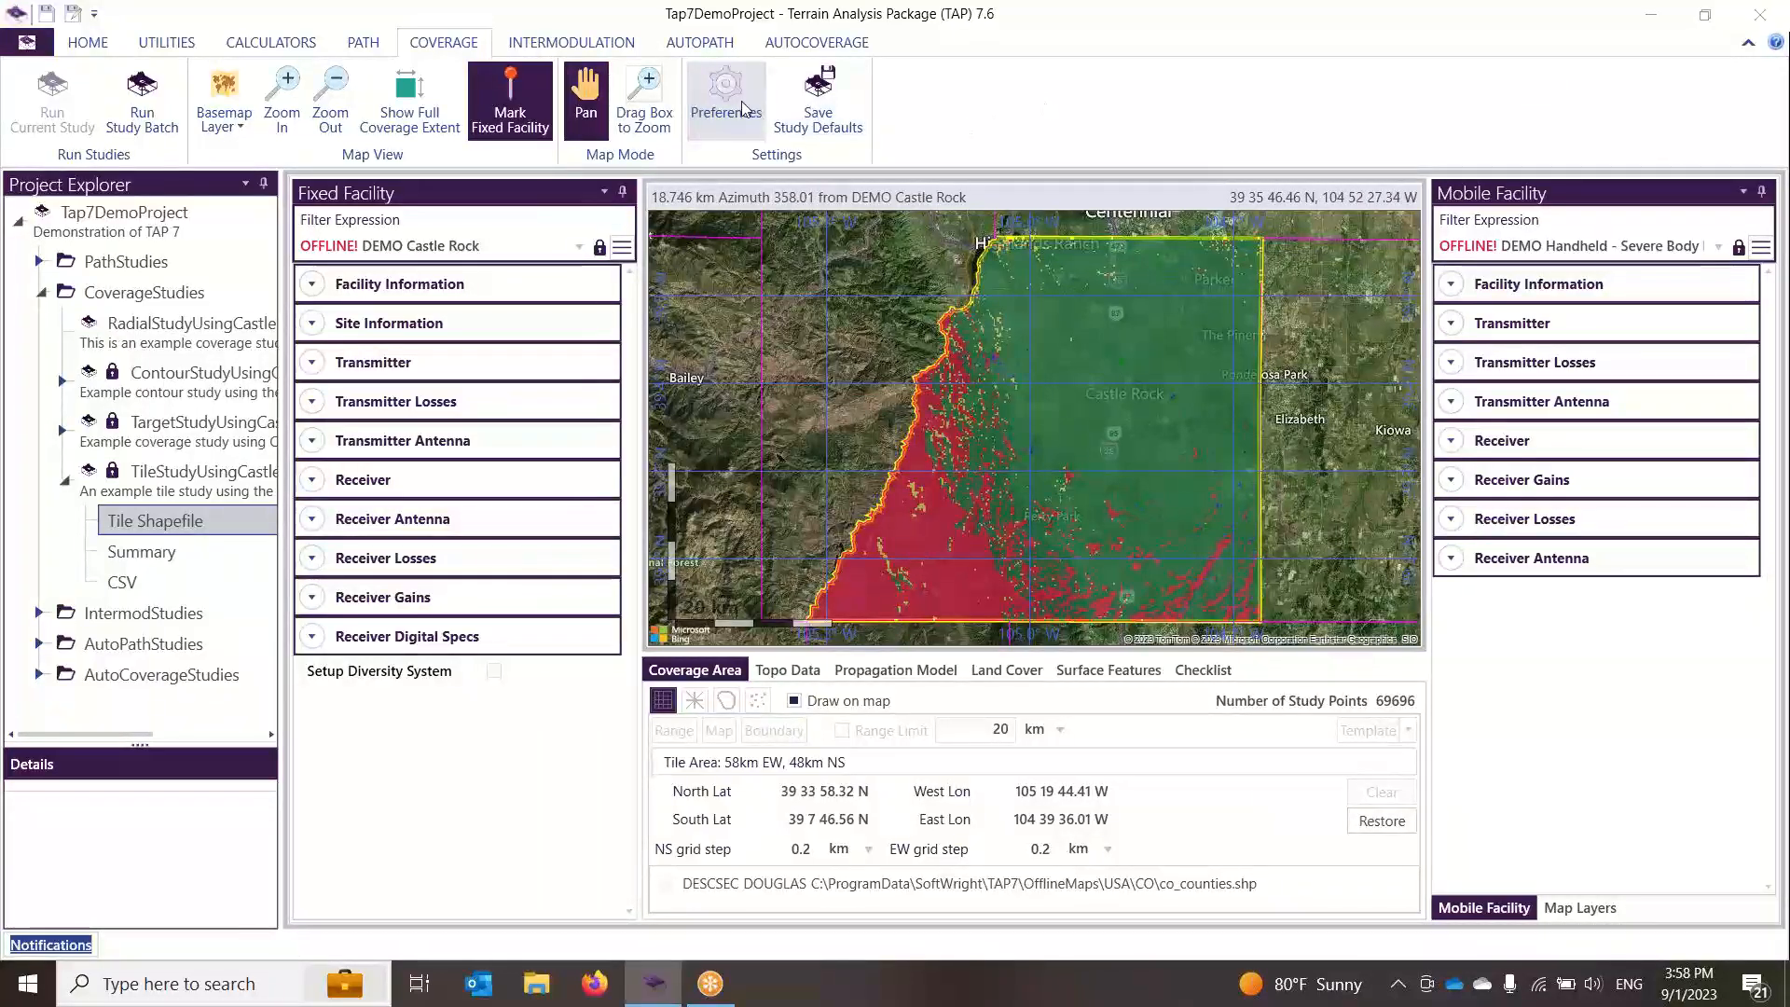
{"action": "left_click", "coordinate": [624, 188]}
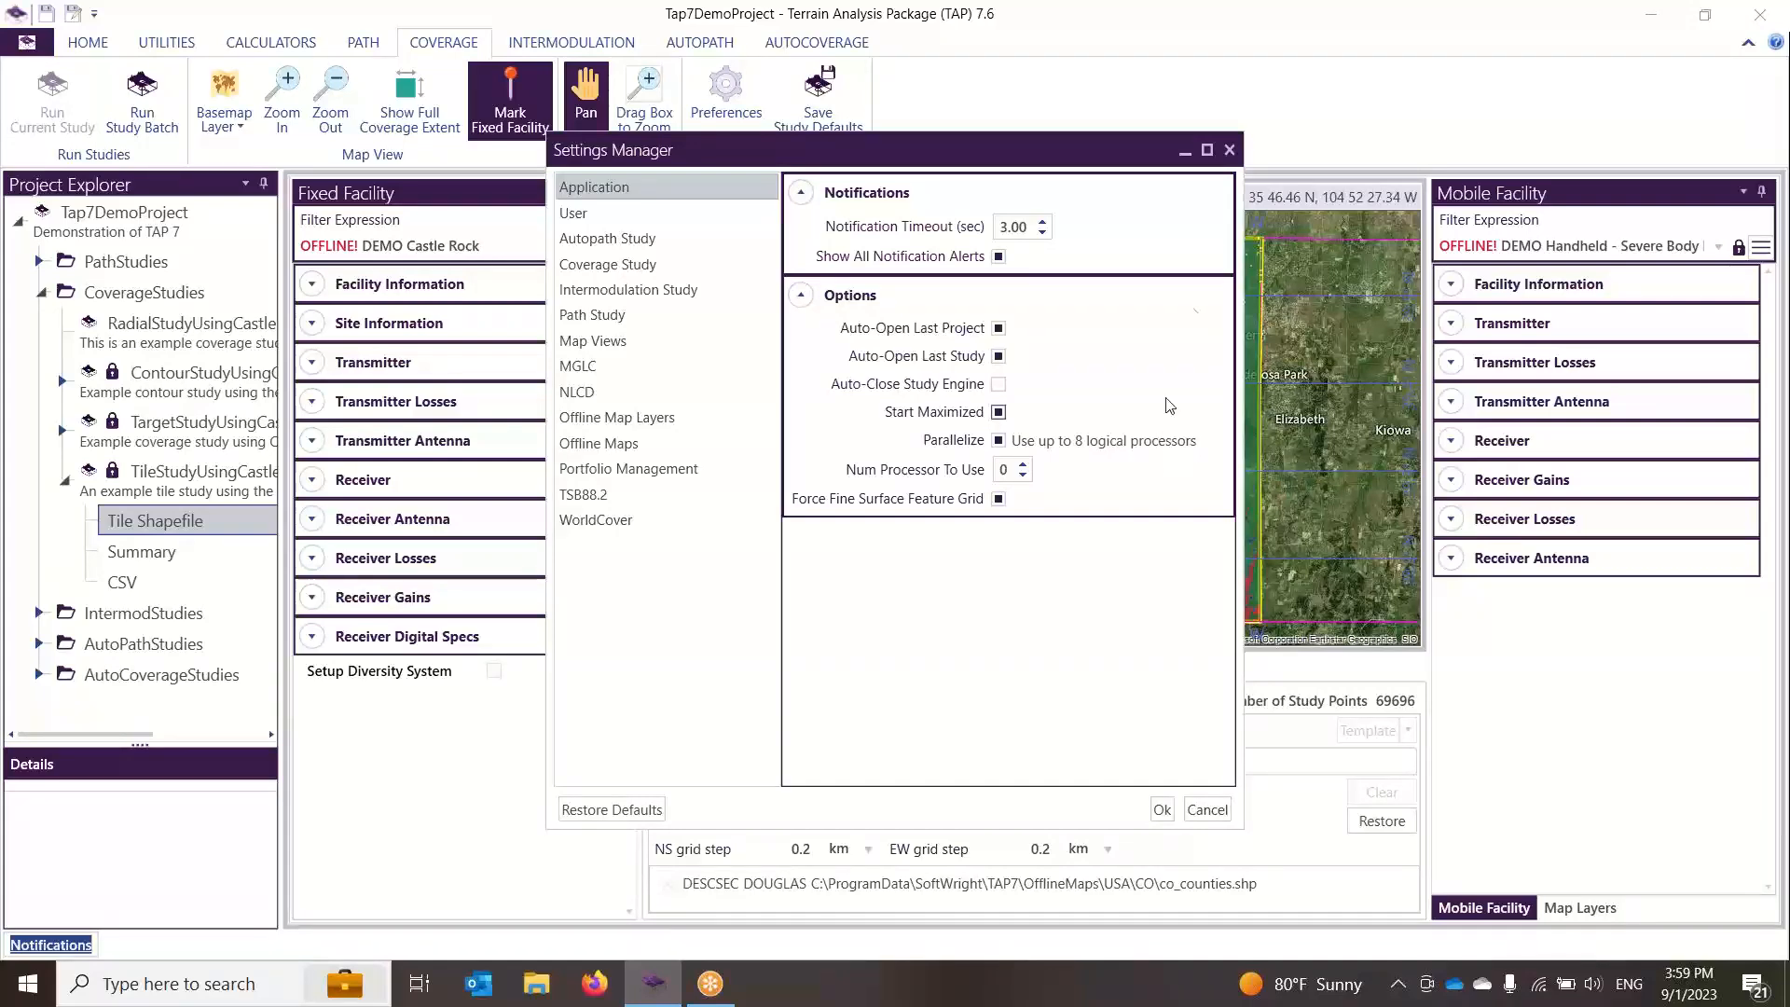
{"action": "left_click", "coordinate": [1231, 150]}
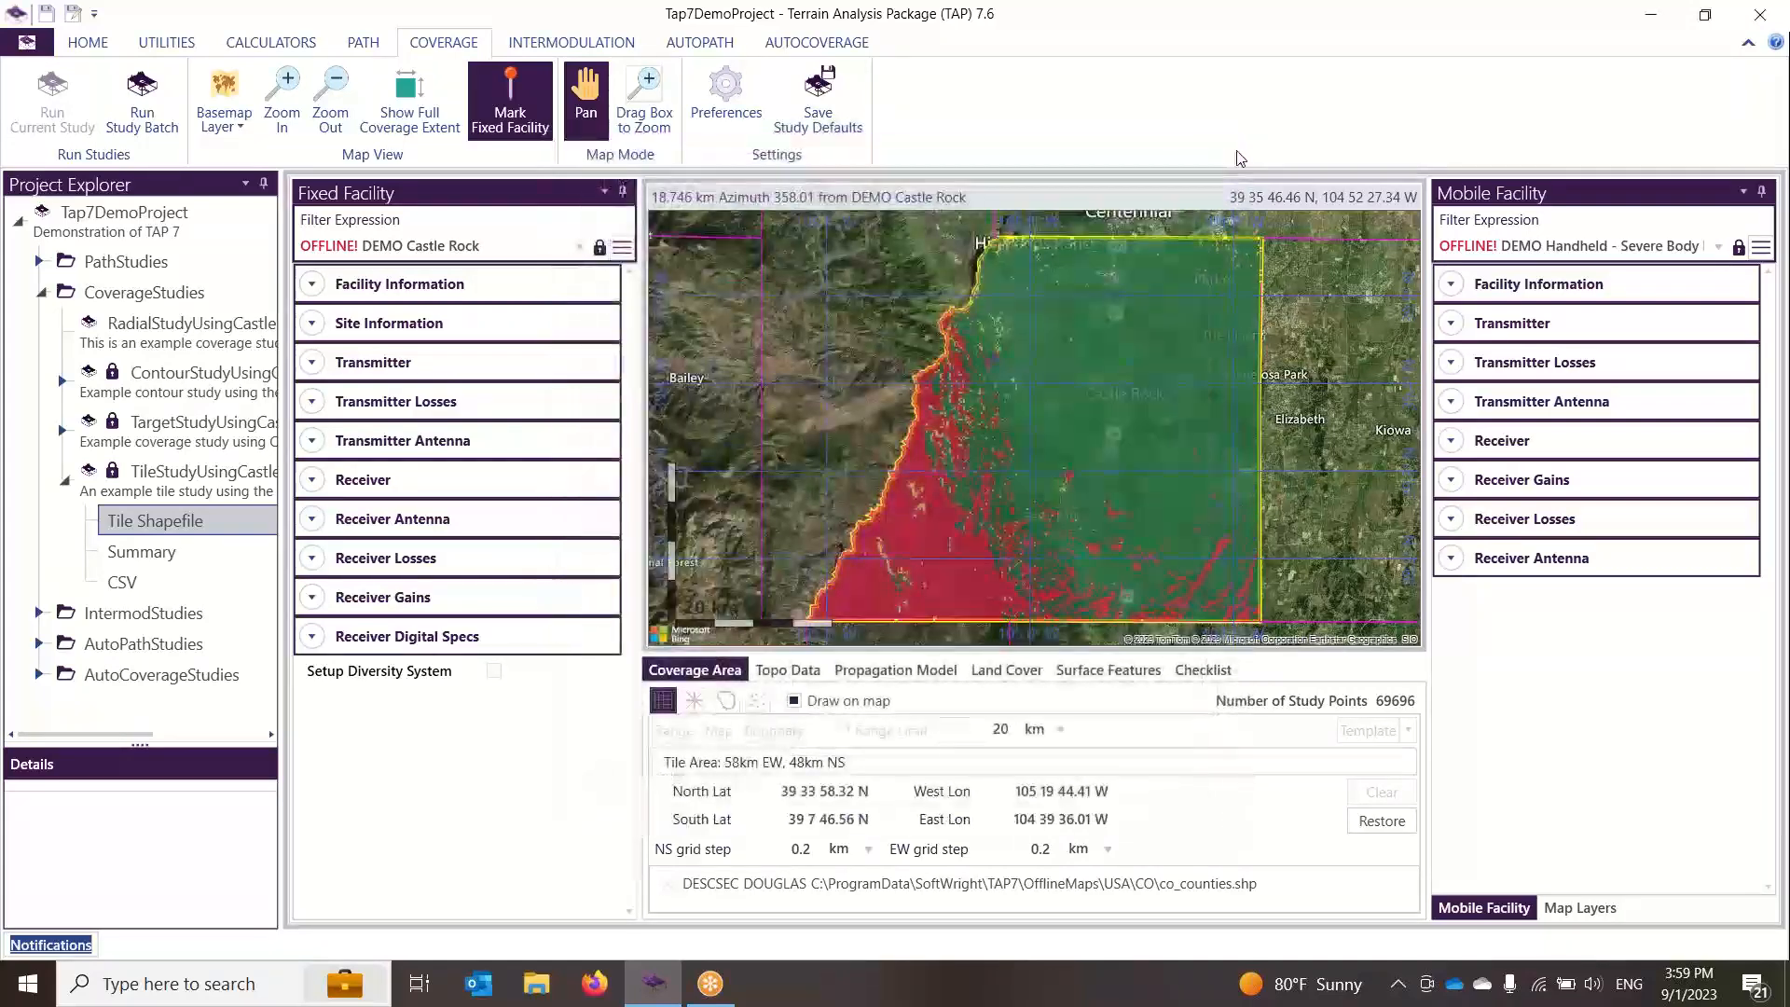
Step: Open Export Studies and select MicrowavePathStudyRedMtnToBlueMtn, ContourStudyUsingCastleRock, TutorialIntermodStudy and AutoPathMultiSite
{"action": "left_click", "coordinate": [105, 48]}
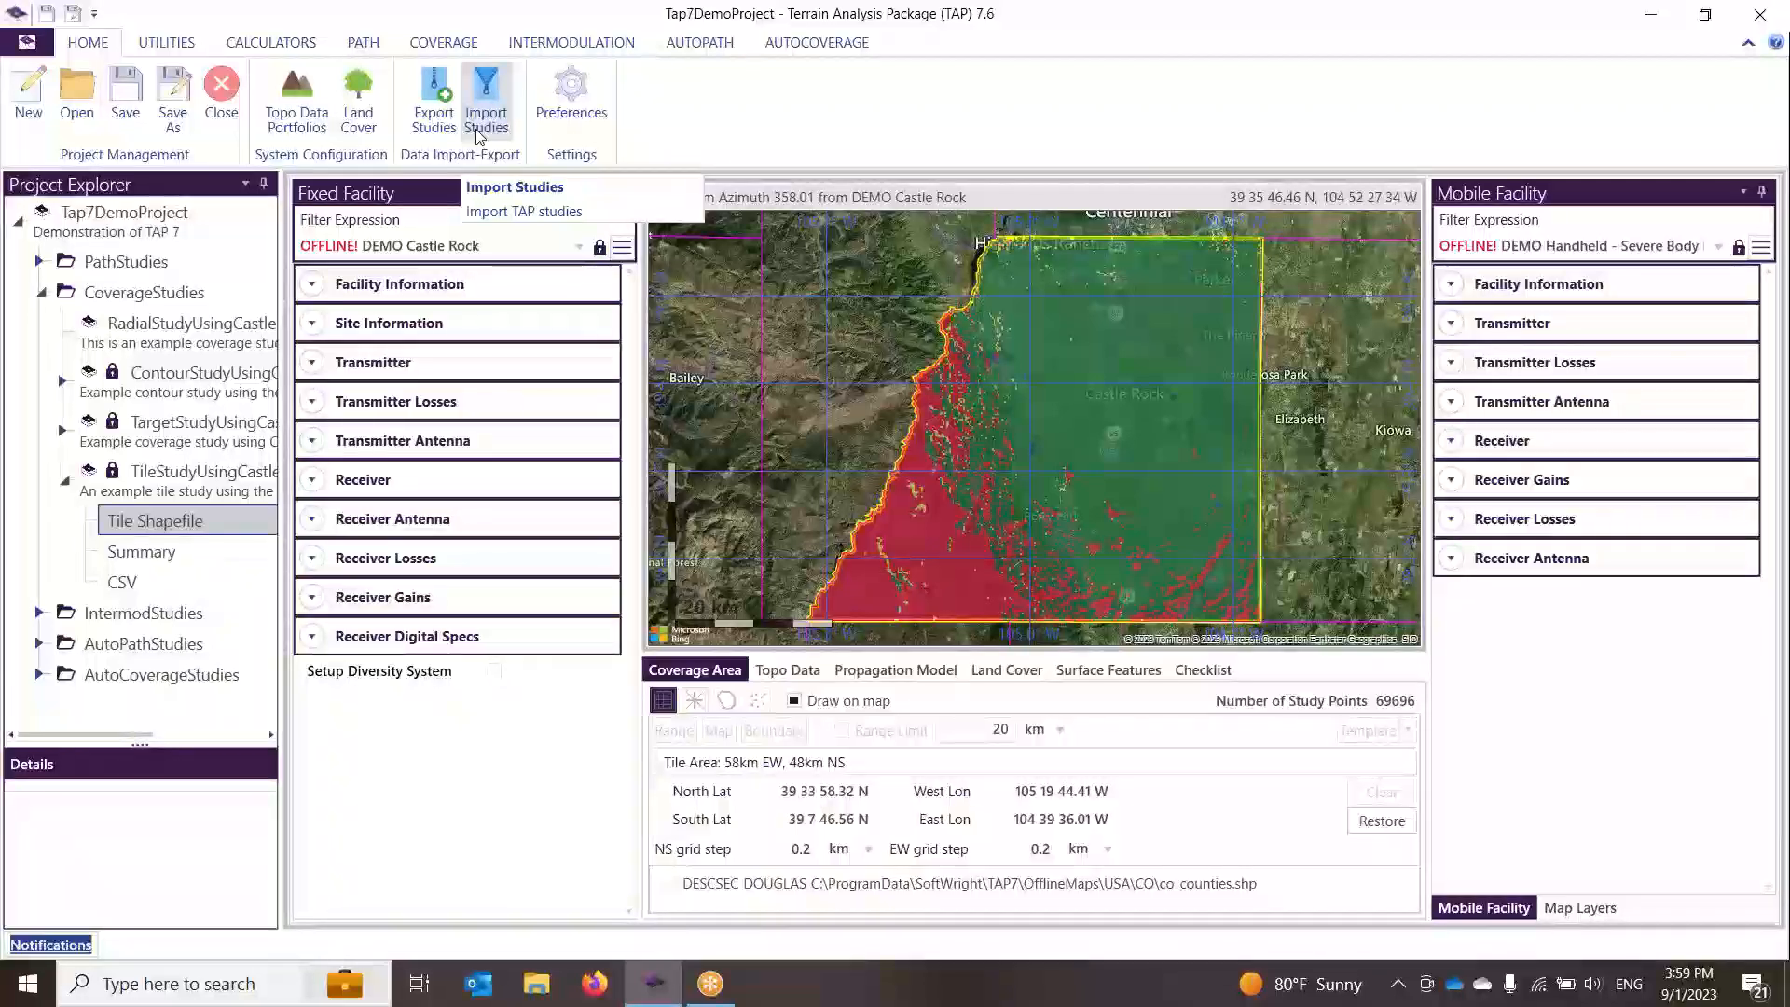
{"action": "left_click", "coordinate": [448, 124]}
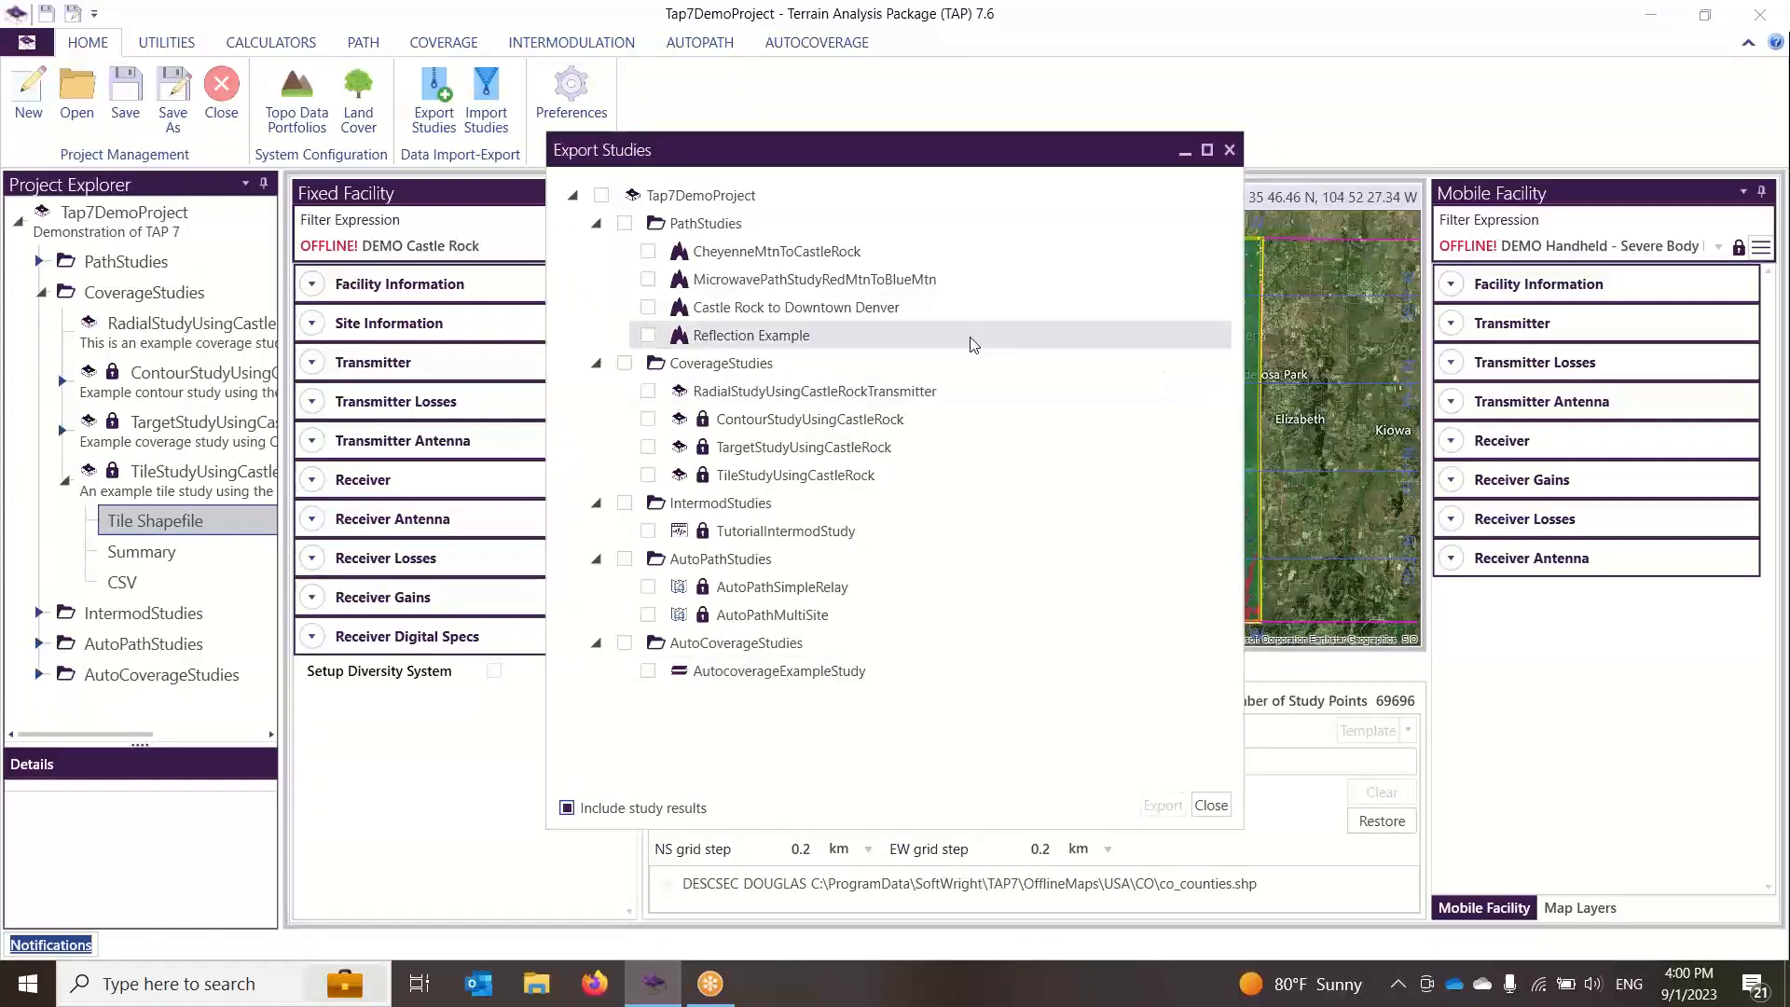
{"action": "left_click", "coordinate": [624, 223]}
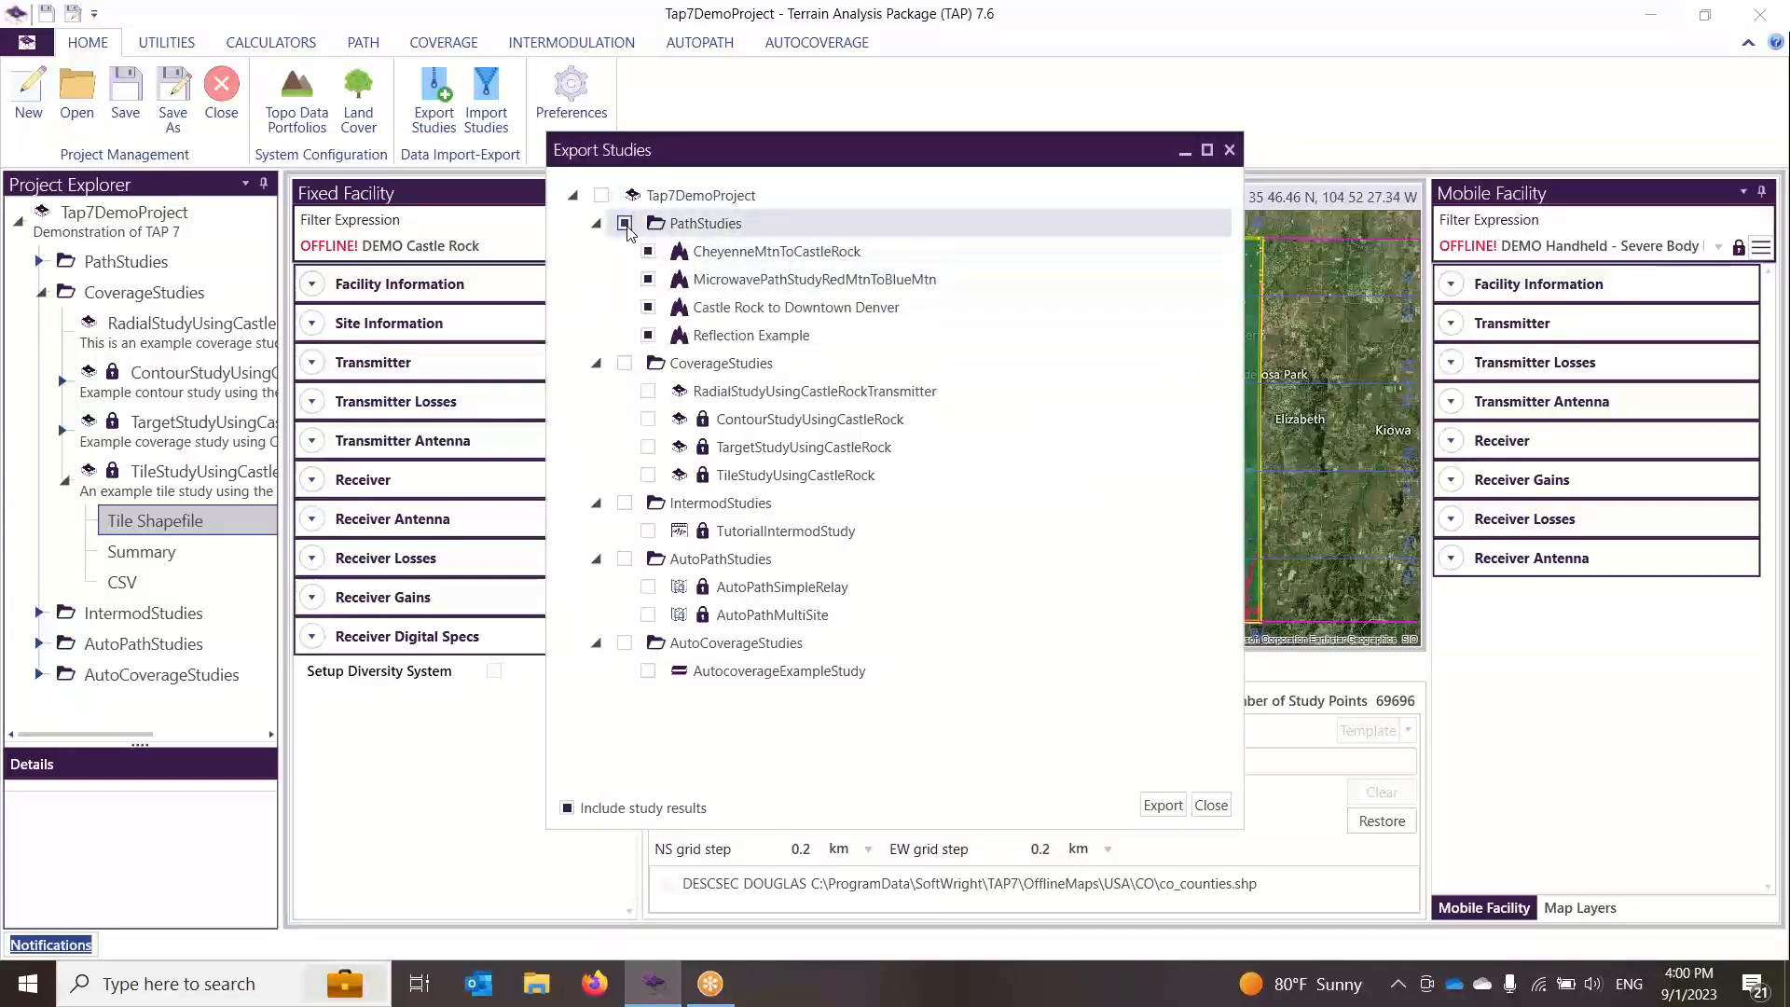
{"action": "left_click", "coordinate": [625, 224]}
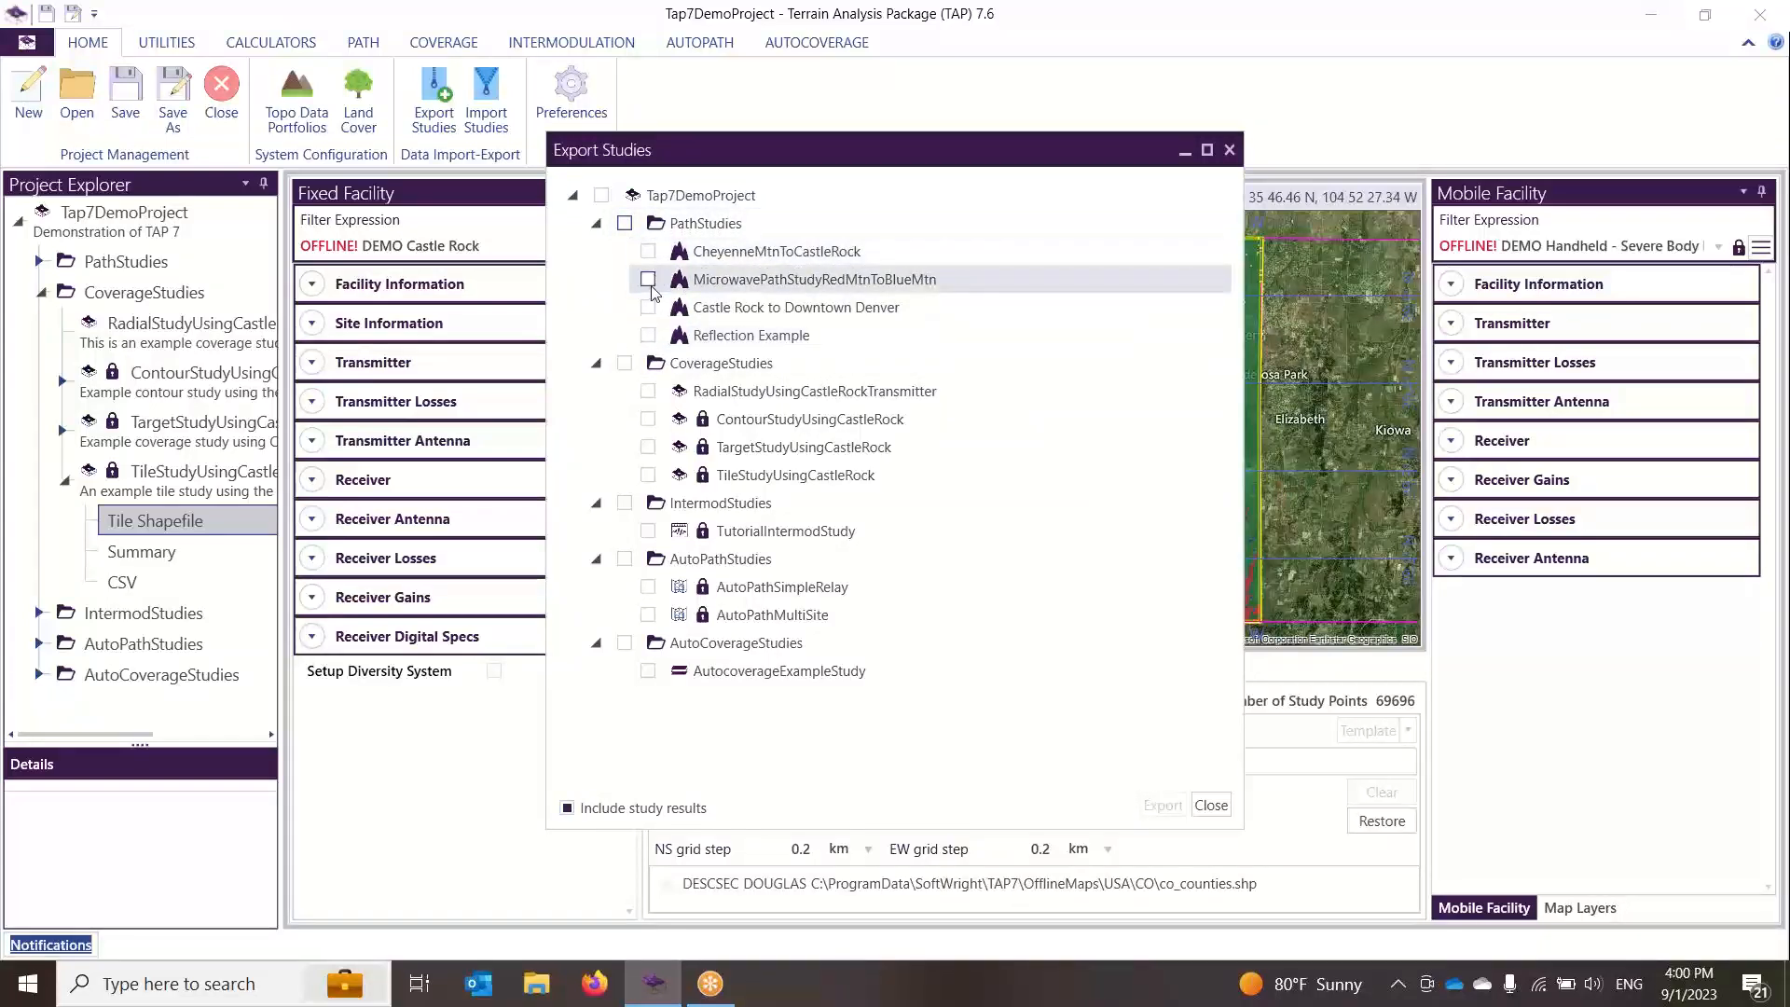
{"action": "left_click", "coordinate": [649, 280]}
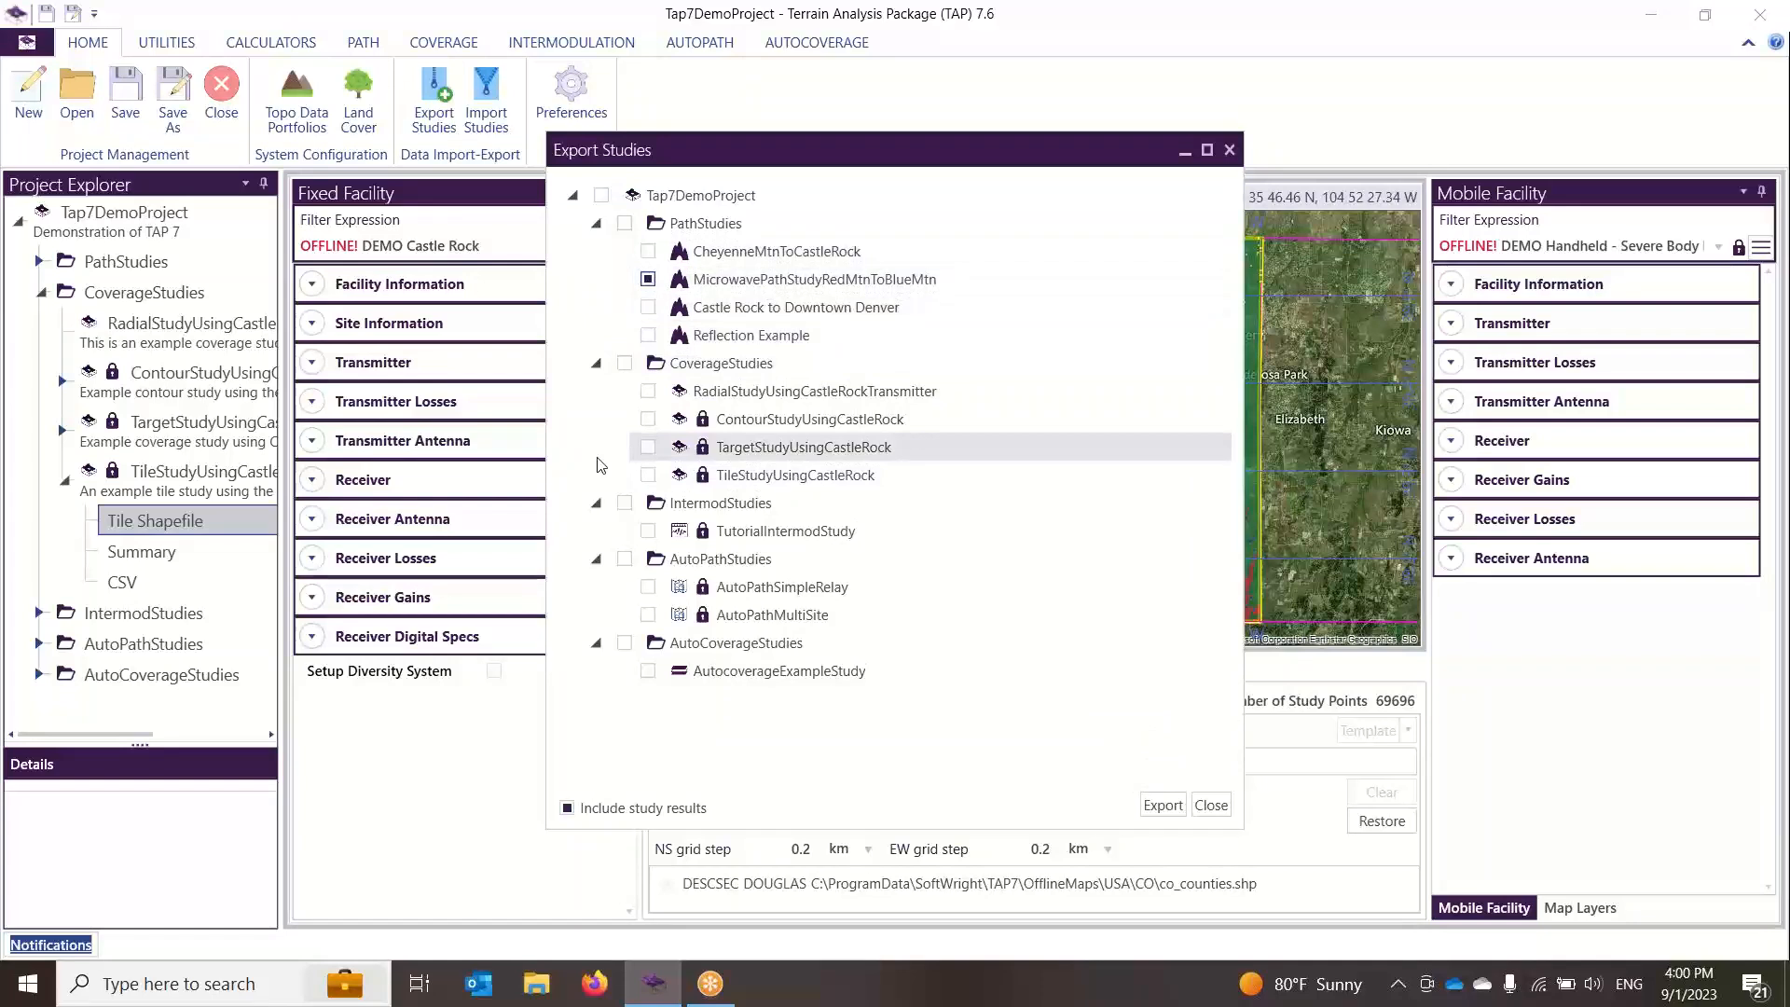
{"action": "left_click", "coordinate": [648, 419]}
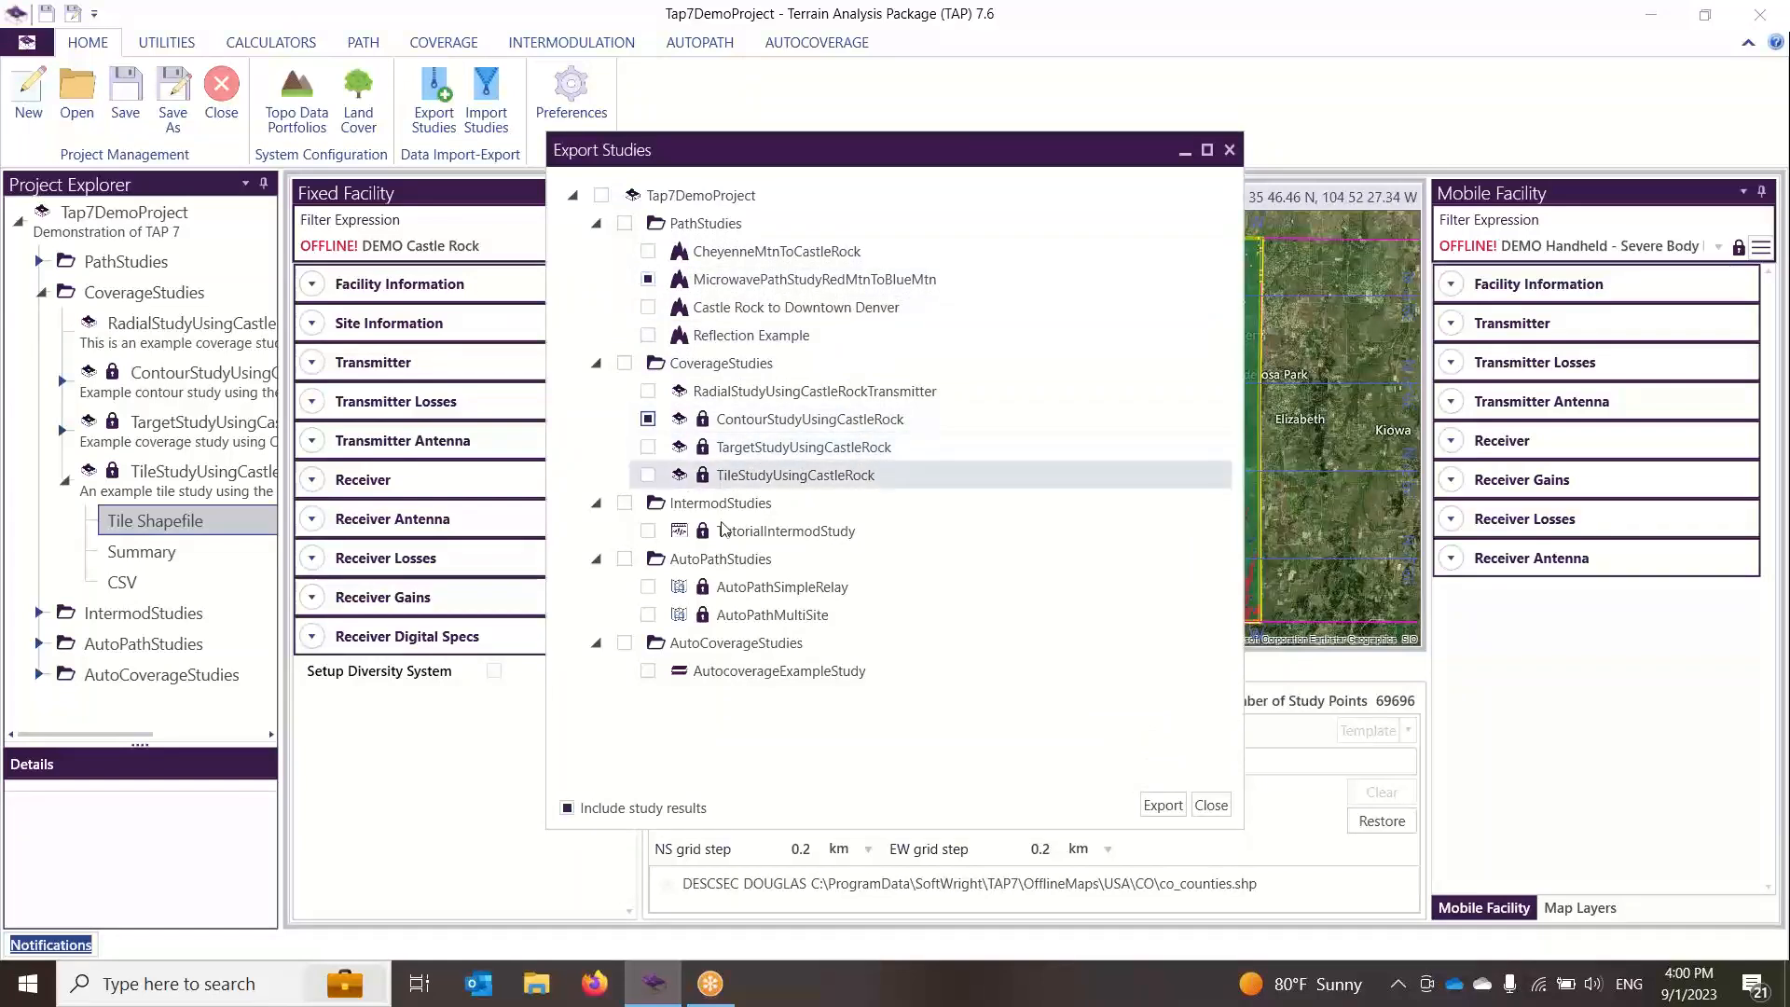
{"action": "left_click", "coordinate": [648, 532]}
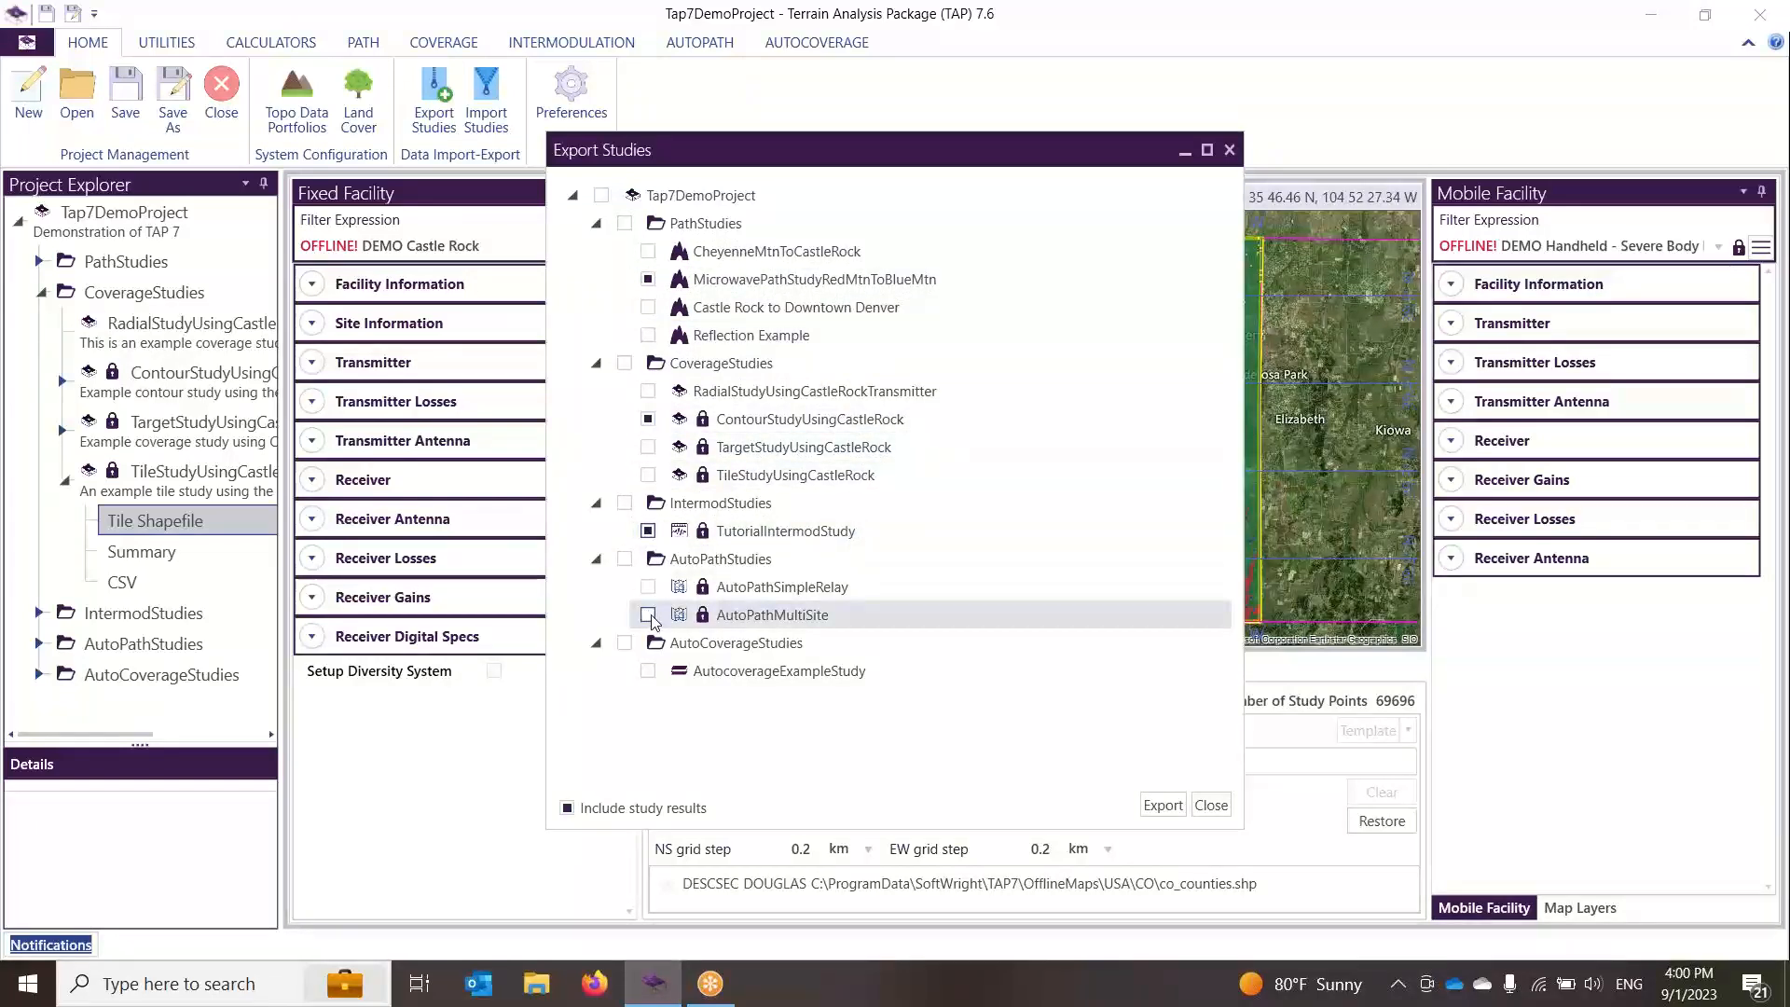
{"action": "left_click", "coordinate": [648, 615]}
Step: Export the selected studies with results as Tap7DemoProject-ExportedStudies-23-09-01-16-00.zip in TapProjects, then close the export dialog
{"action": "left_click", "coordinate": [1162, 807]}
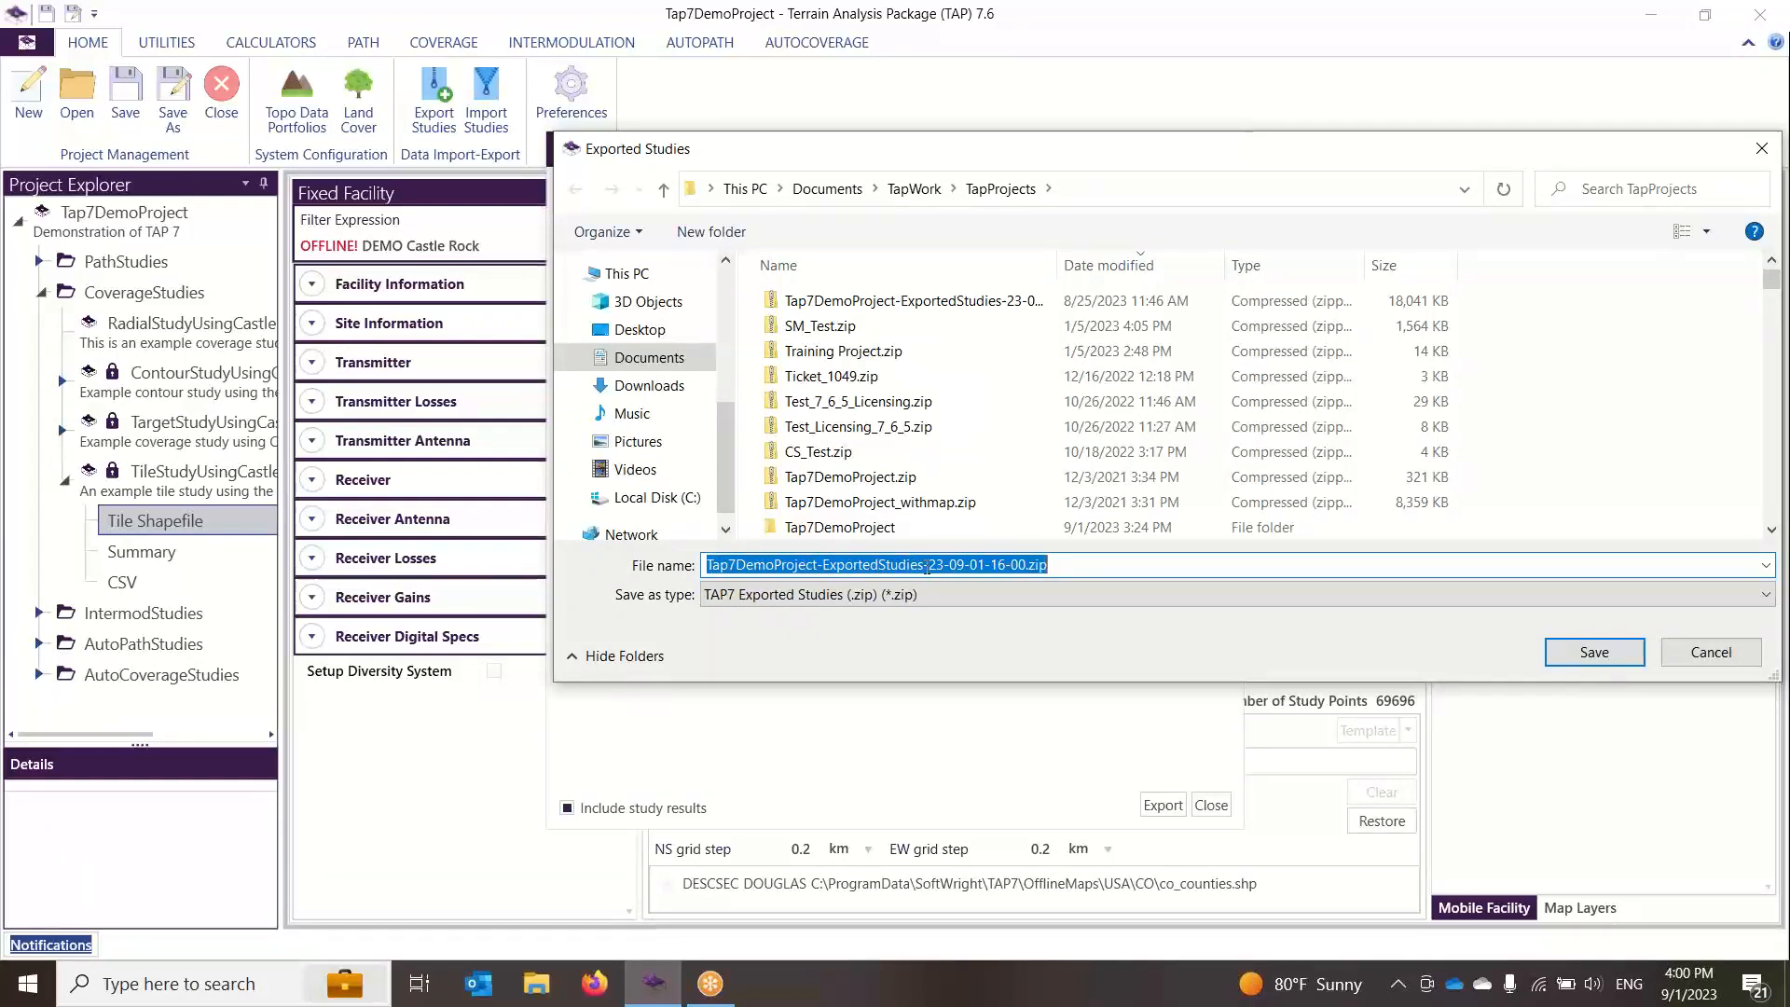
{"action": "left_click", "coordinate": [1595, 652]}
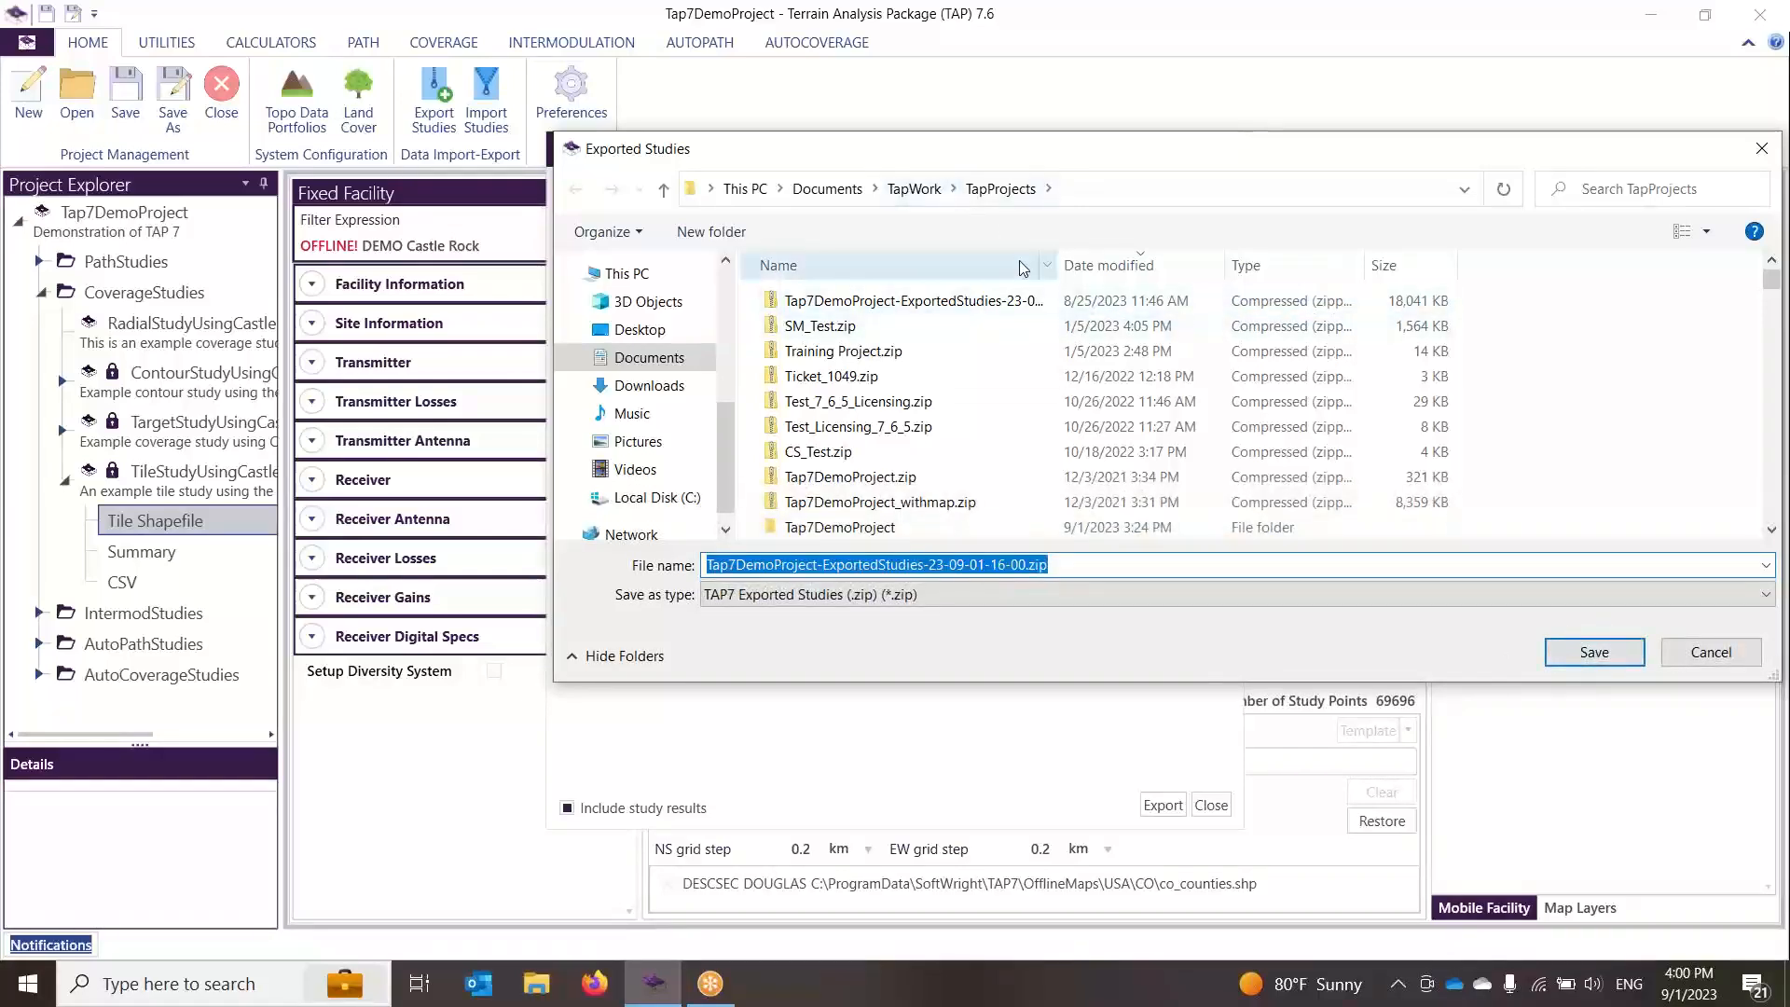
{"action": "left_click", "coordinate": [1607, 657]}
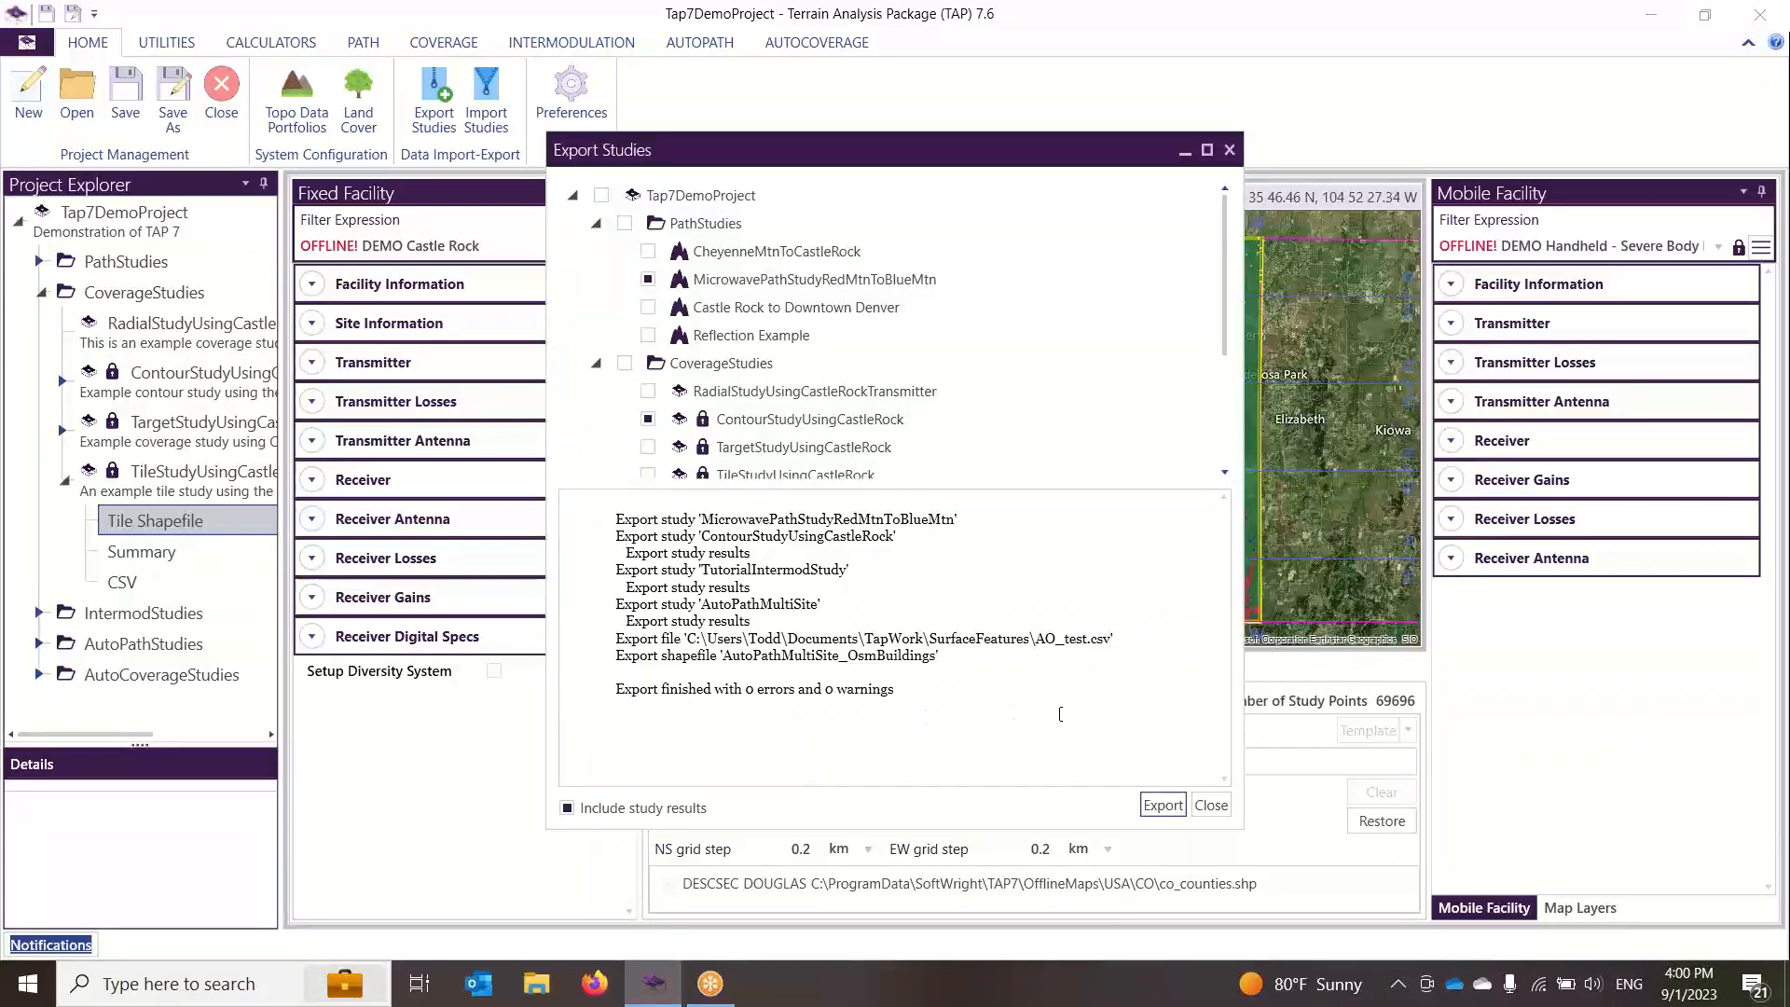
{"action": "left_click", "coordinate": [1211, 805]}
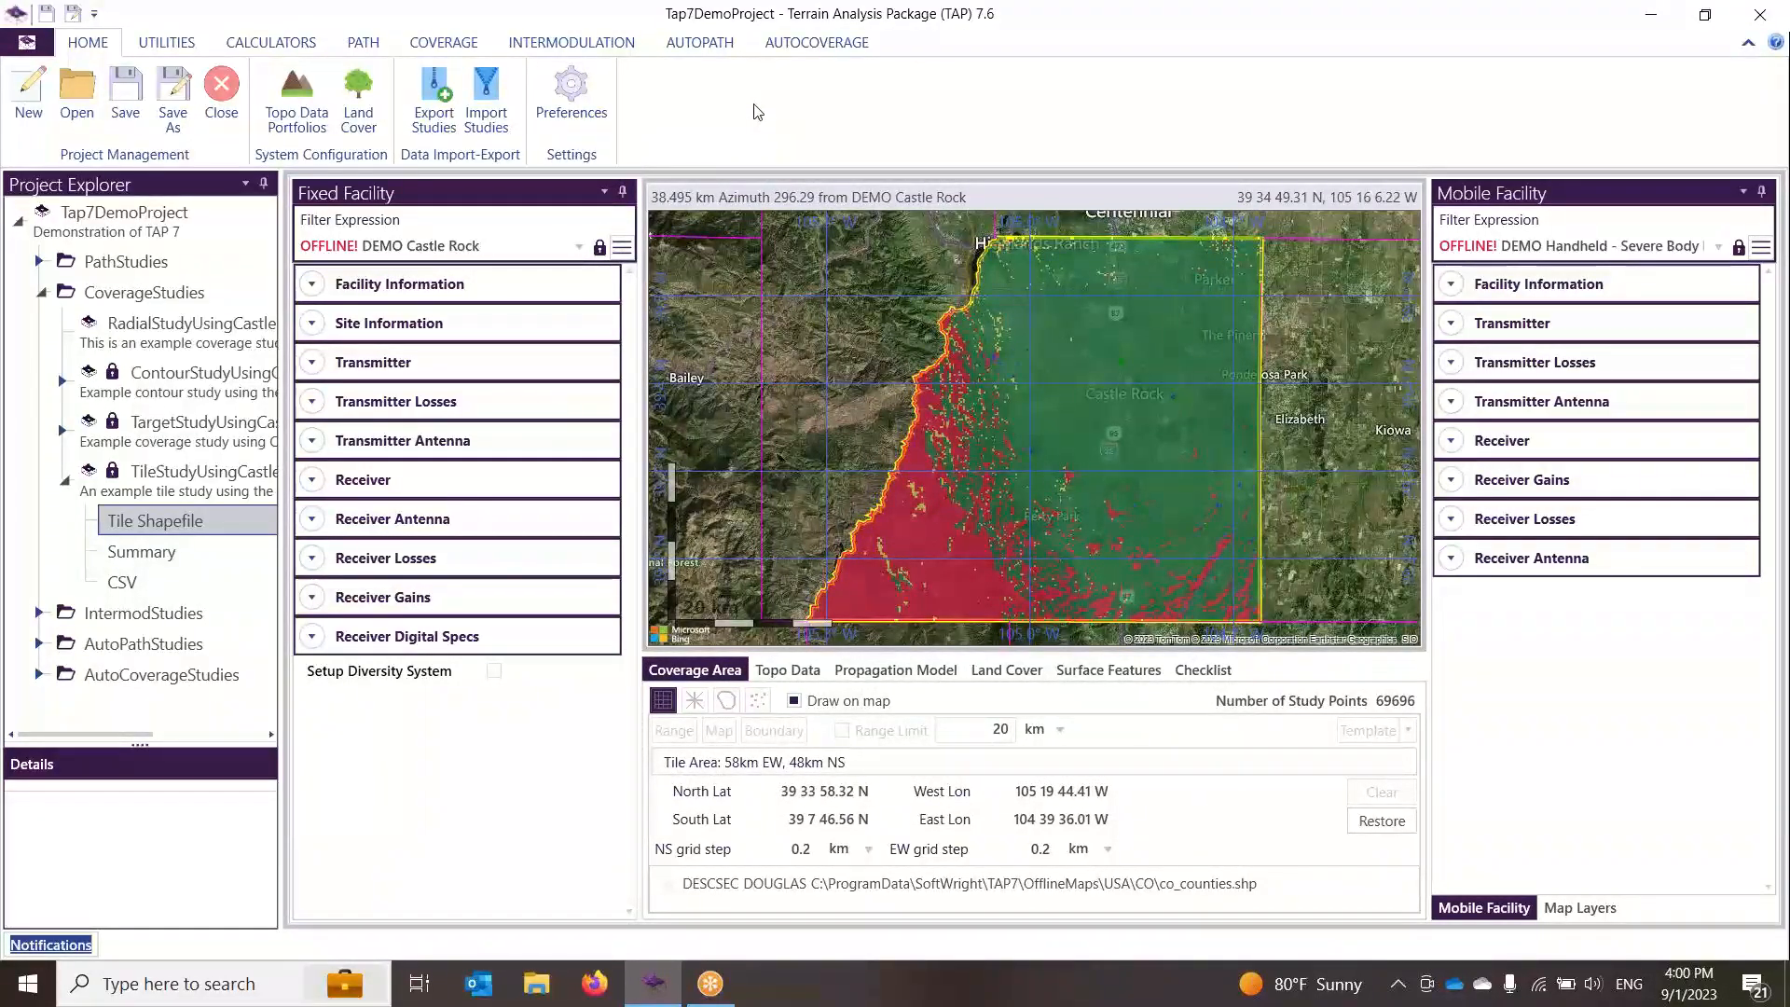
Step: Open Import Studies and choose the archive Tap7DemoProject-ExportedStudies-23-09-01-16-00.zip
{"action": "left_click", "coordinate": [484, 114]}
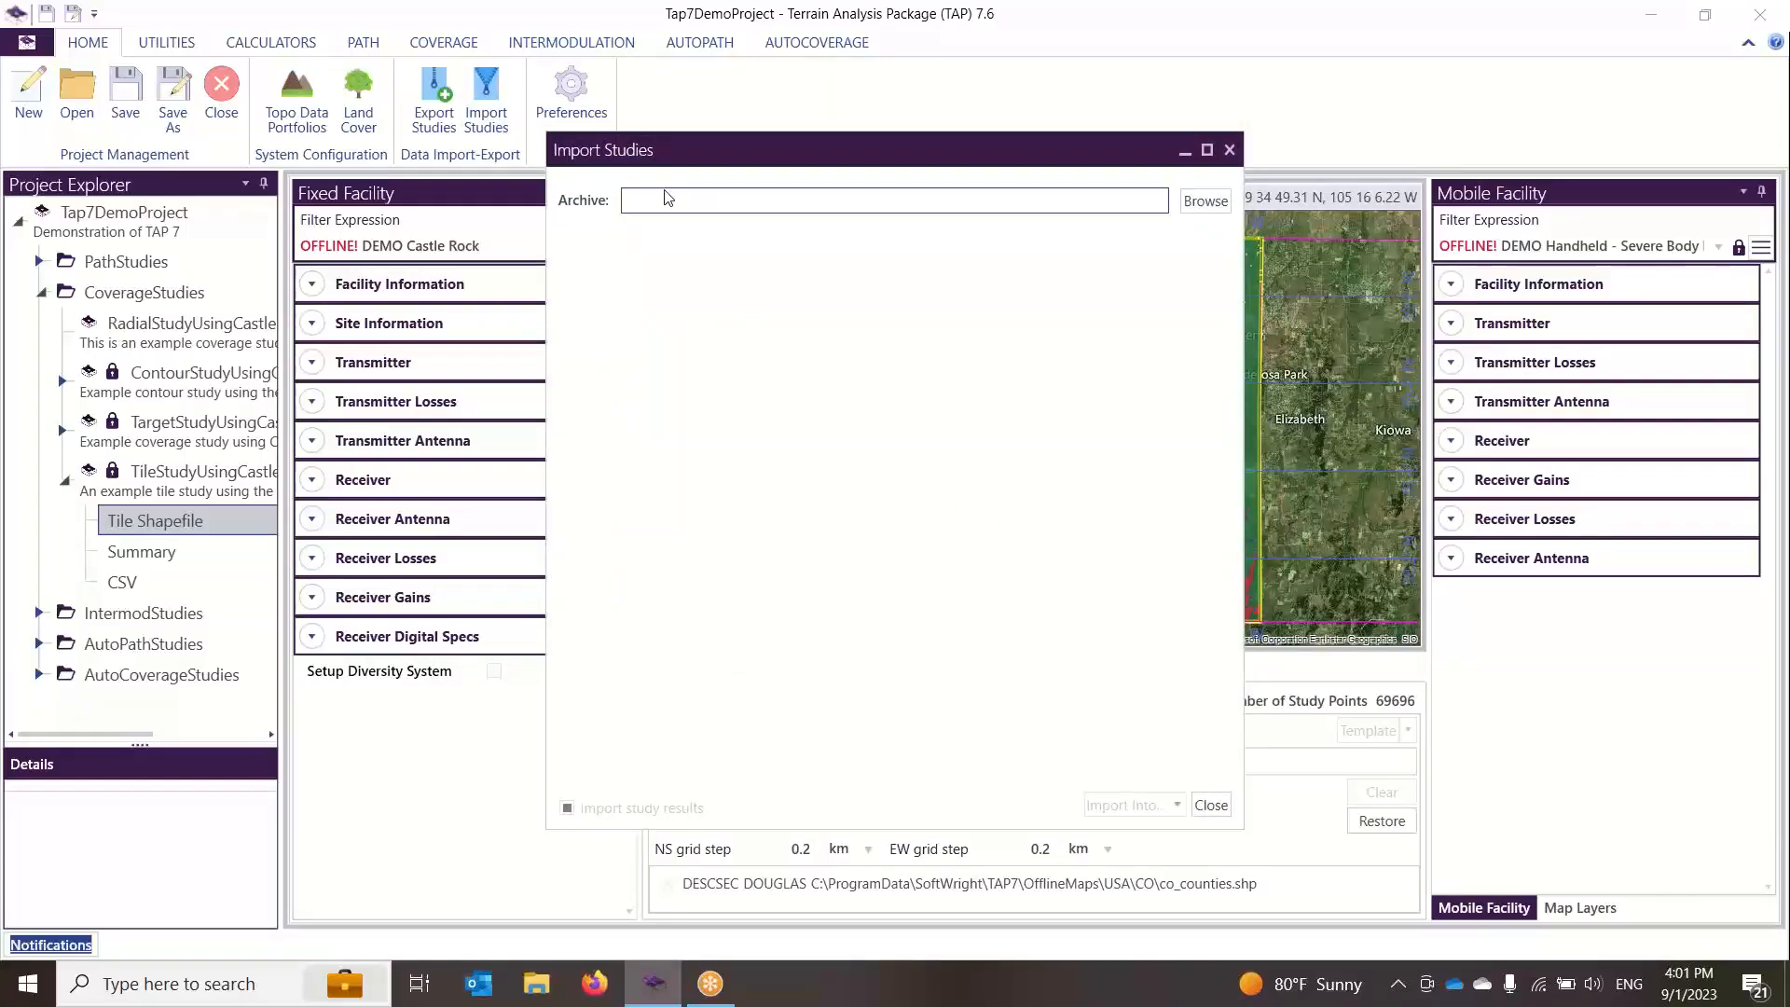
{"action": "left_click", "coordinate": [1218, 203]}
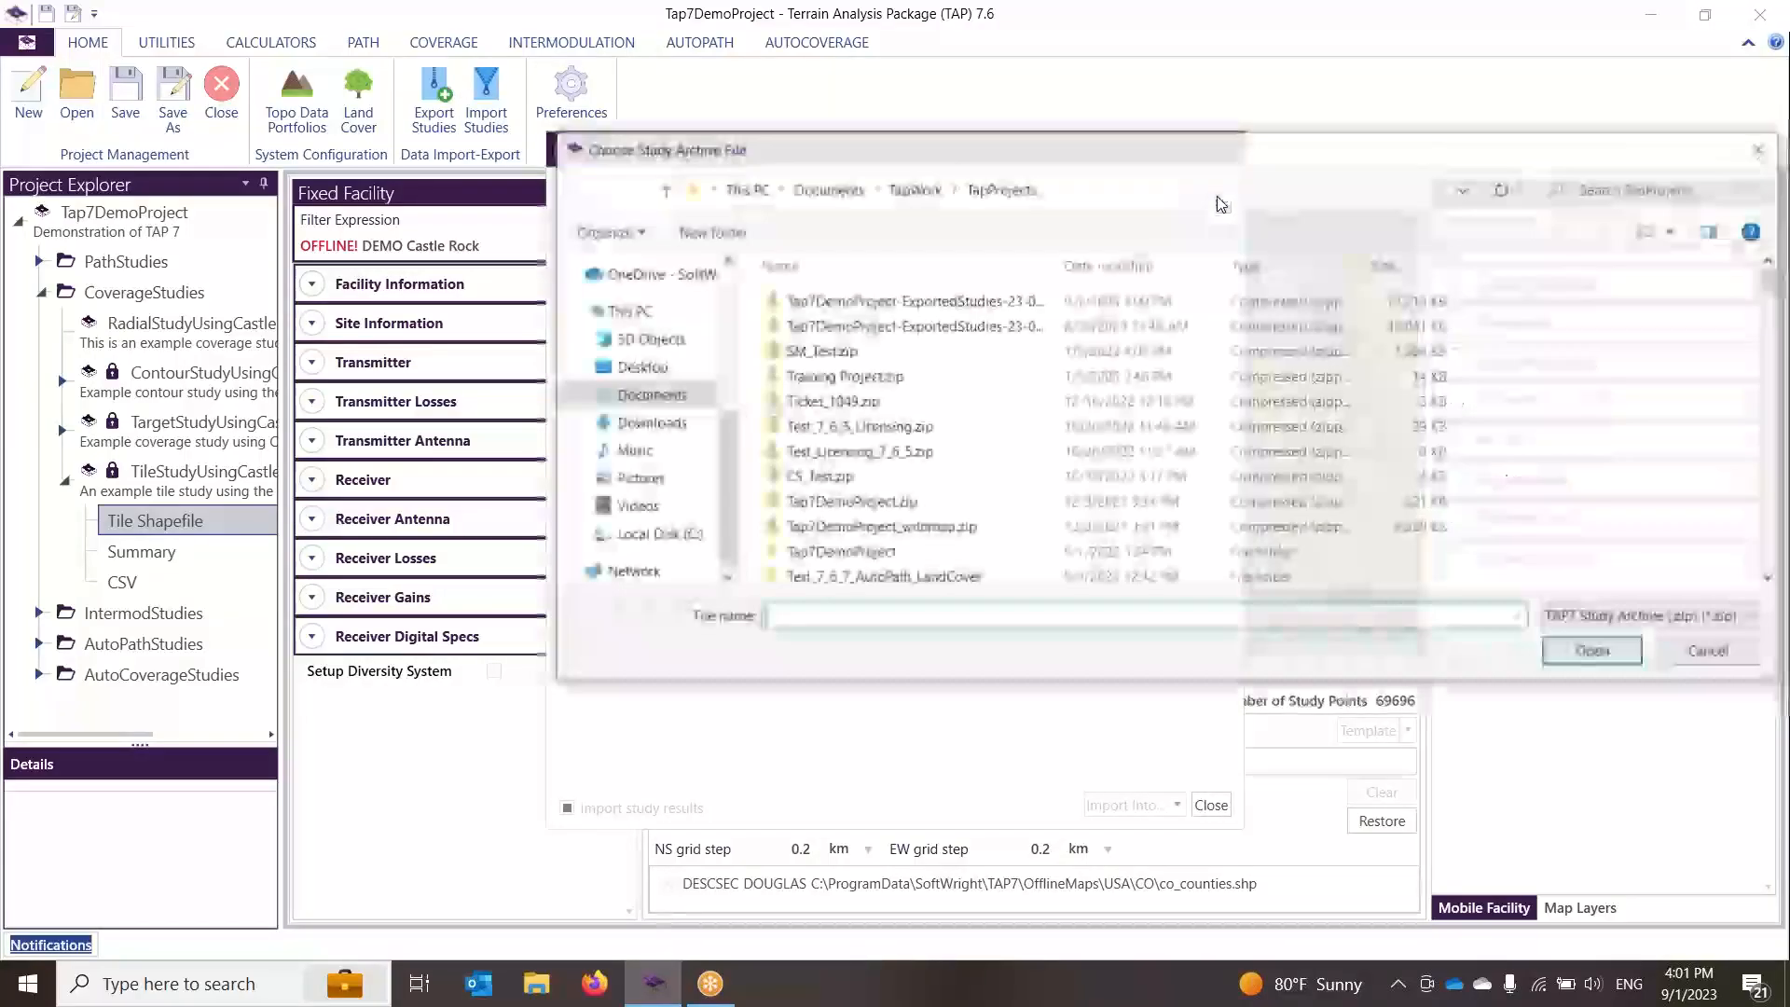
{"action": "left_click", "coordinate": [996, 308]}
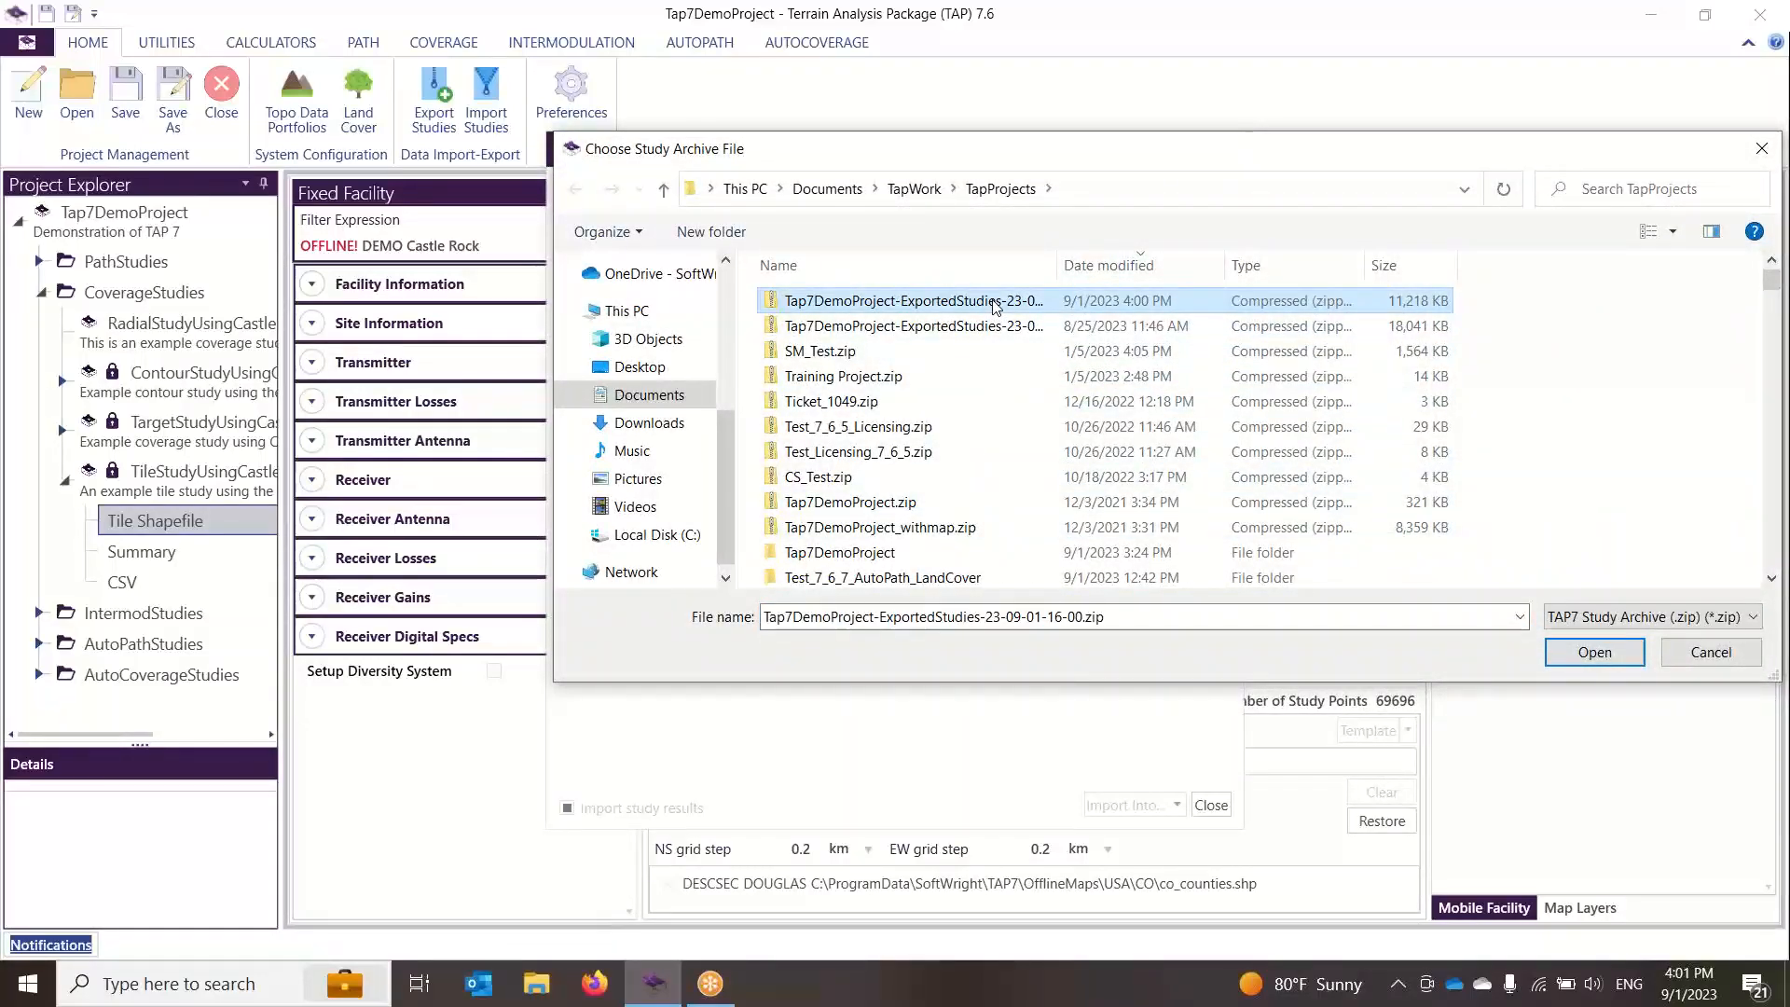
{"action": "left_click", "coordinate": [1594, 653]}
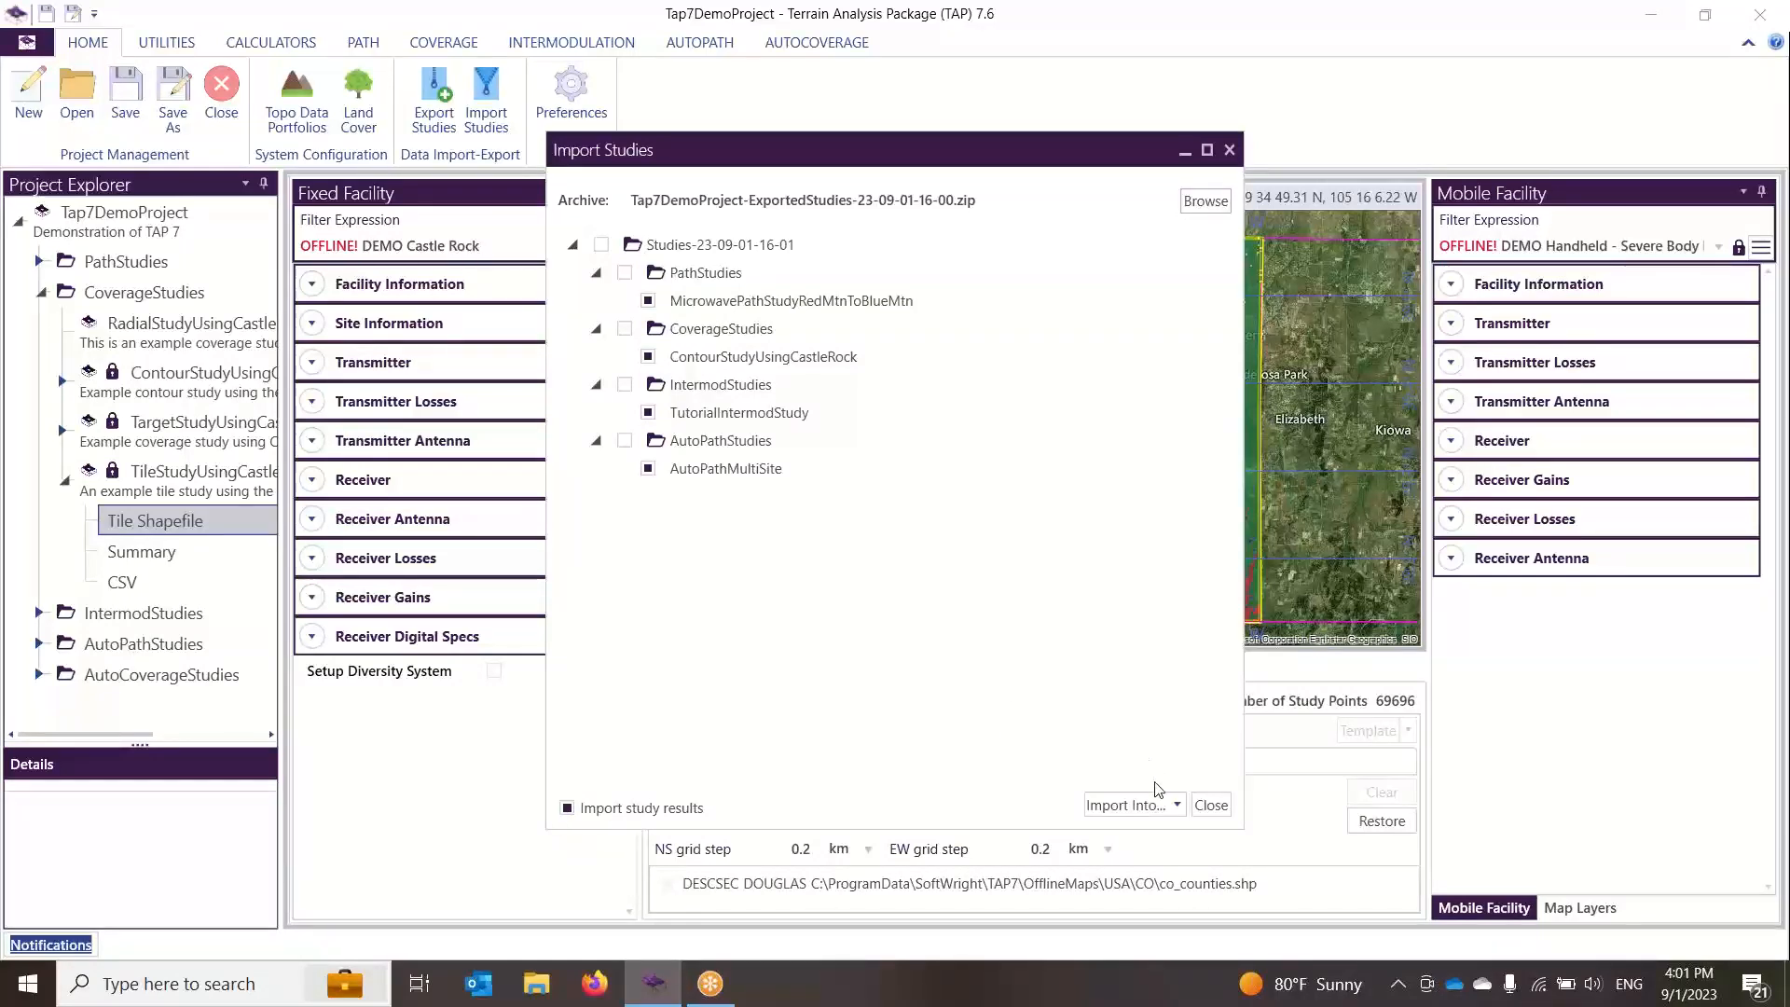
Step: Import the archive's studies into the current project and close the import dialog
{"action": "left_click", "coordinate": [1177, 806]}
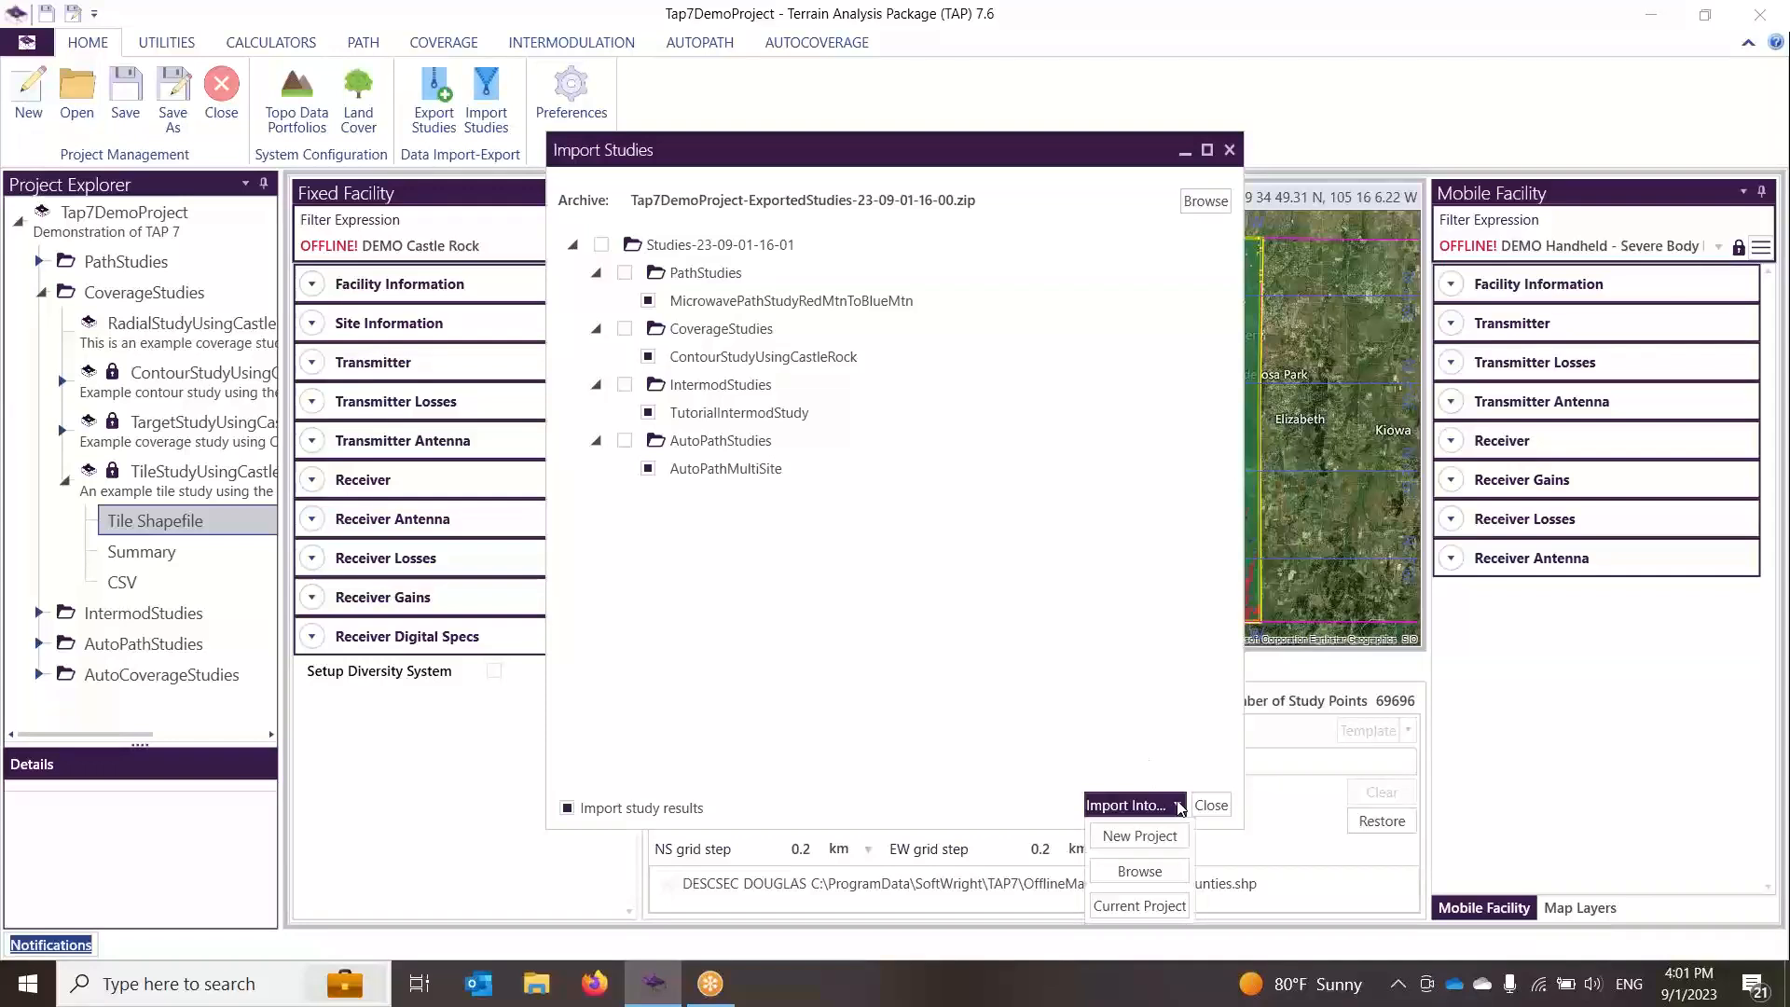
{"action": "left_click", "coordinate": [1139, 906]}
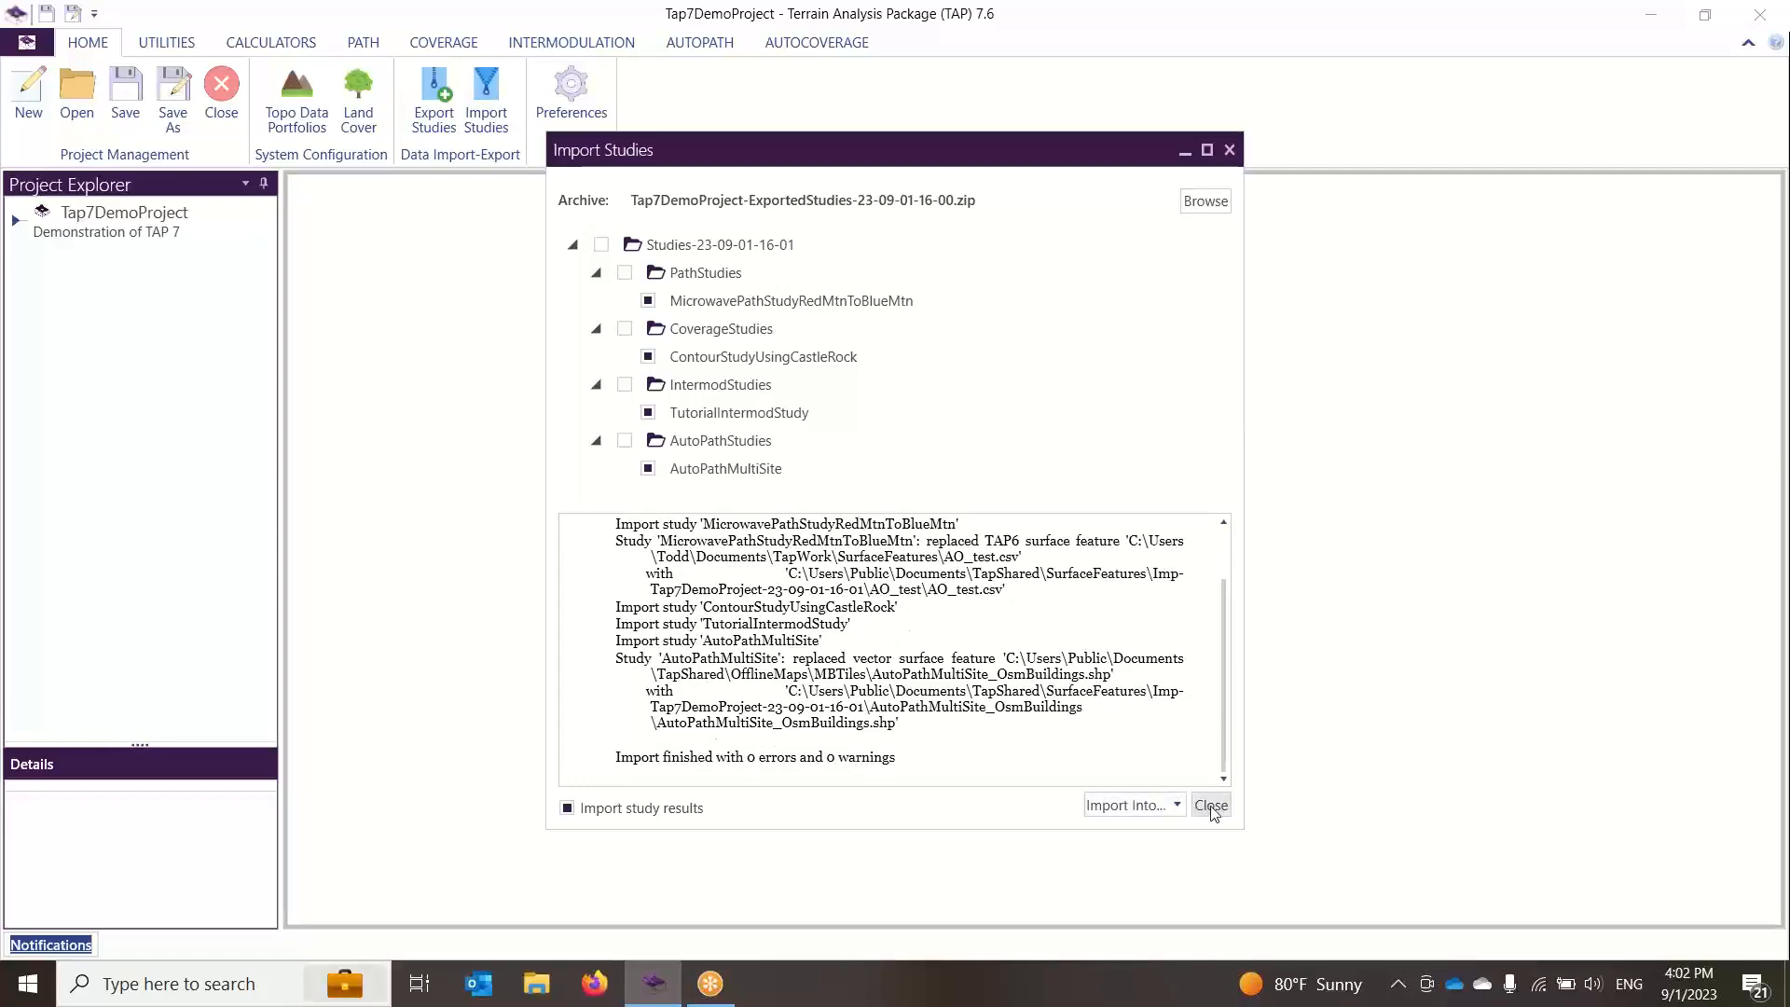
{"action": "left_click", "coordinate": [1211, 805]}
Step: Expand the imported project folder and its study groups, and view the imported contour study's shapefile
{"action": "left_click", "coordinate": [18, 223]}
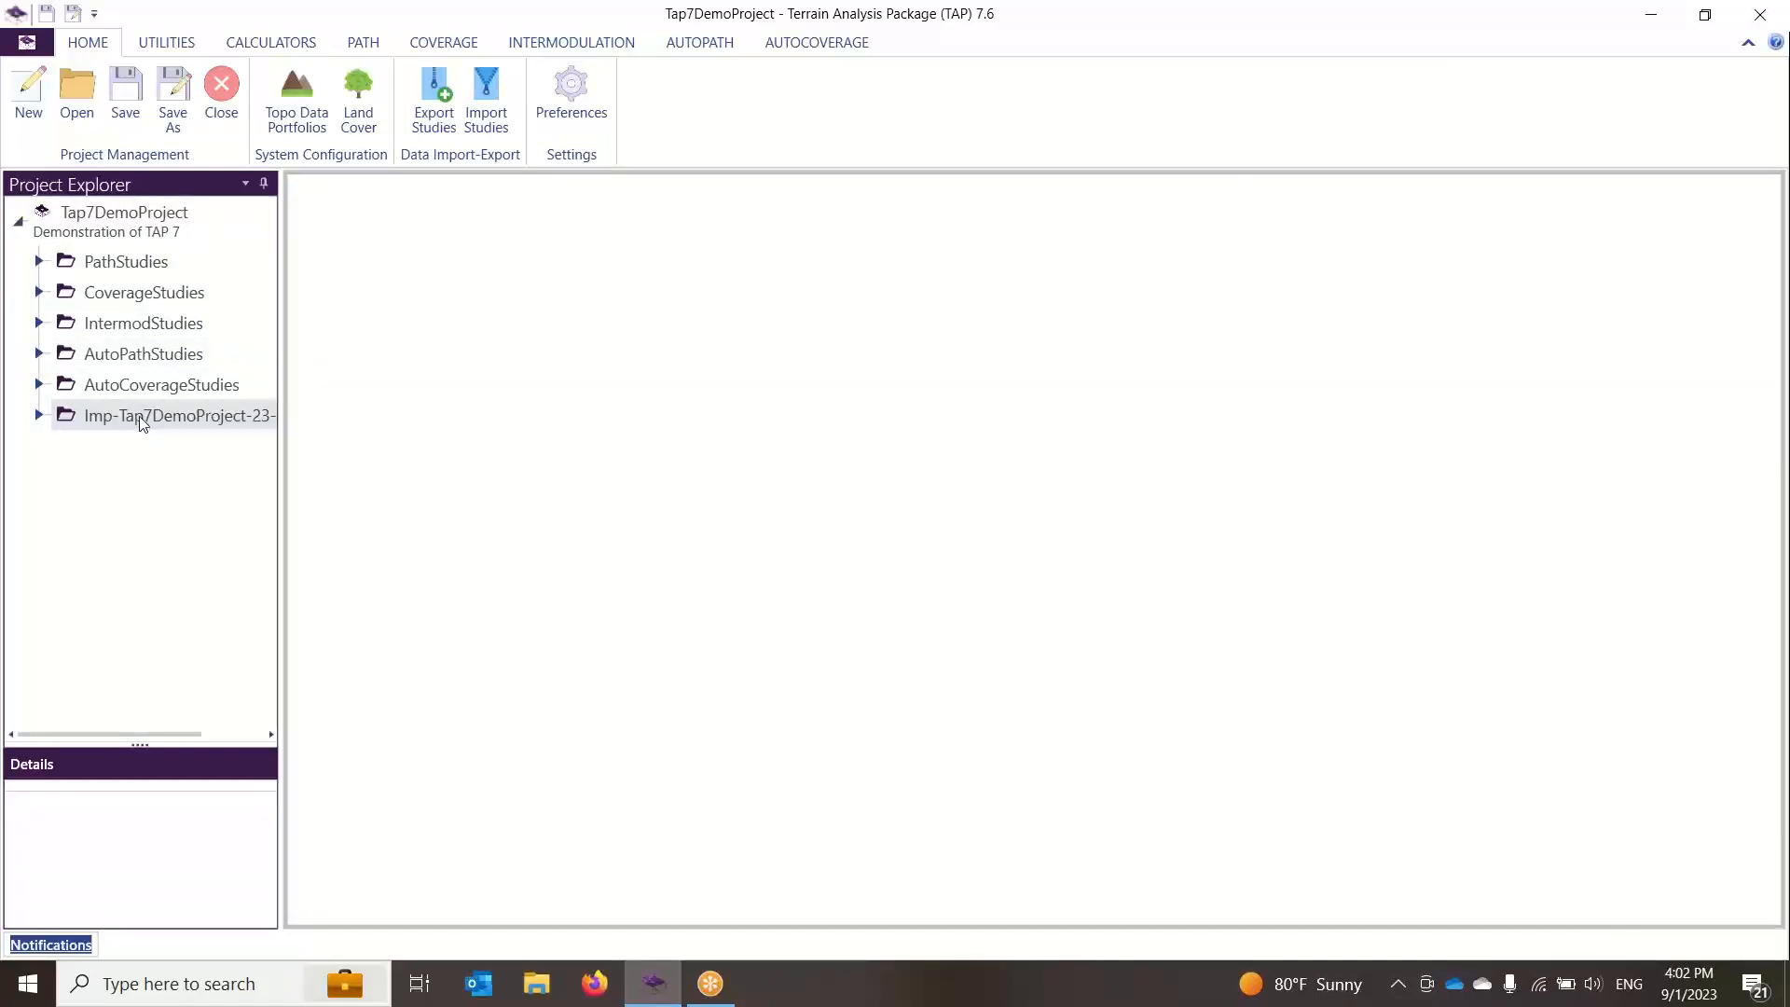
{"action": "left_click", "coordinate": [37, 416]}
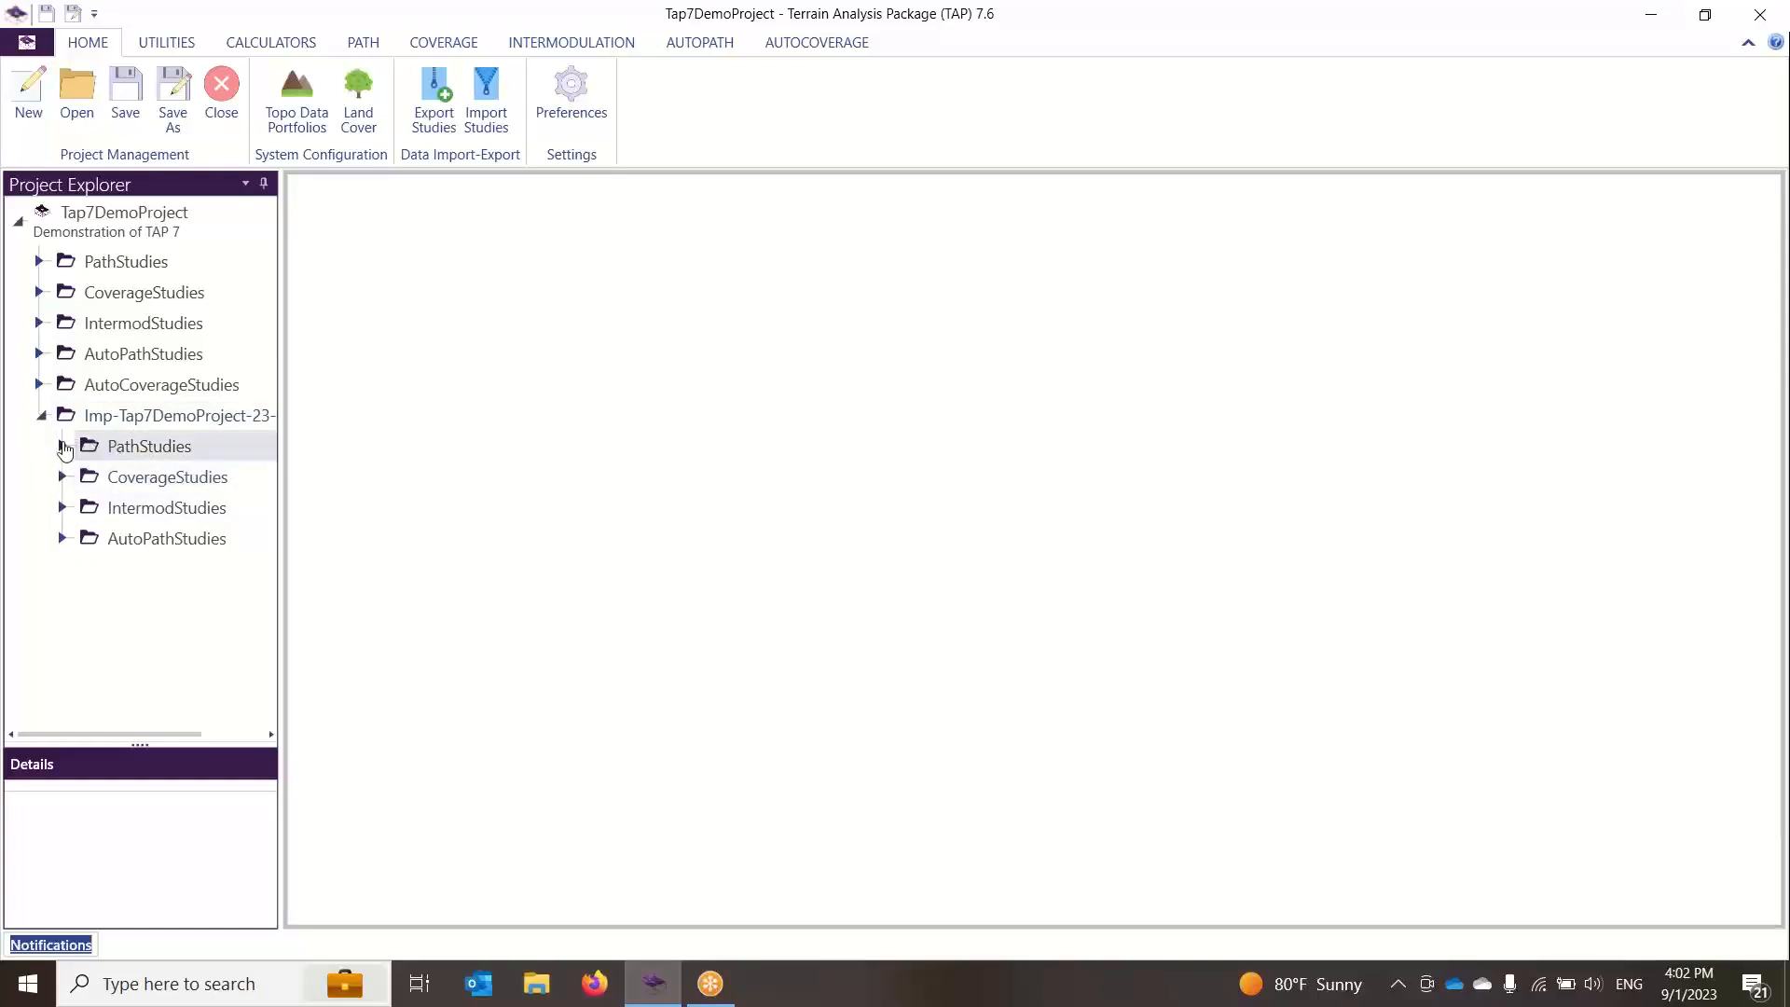
{"action": "left_click", "coordinate": [63, 446]}
{"action": "left_click", "coordinate": [63, 528]}
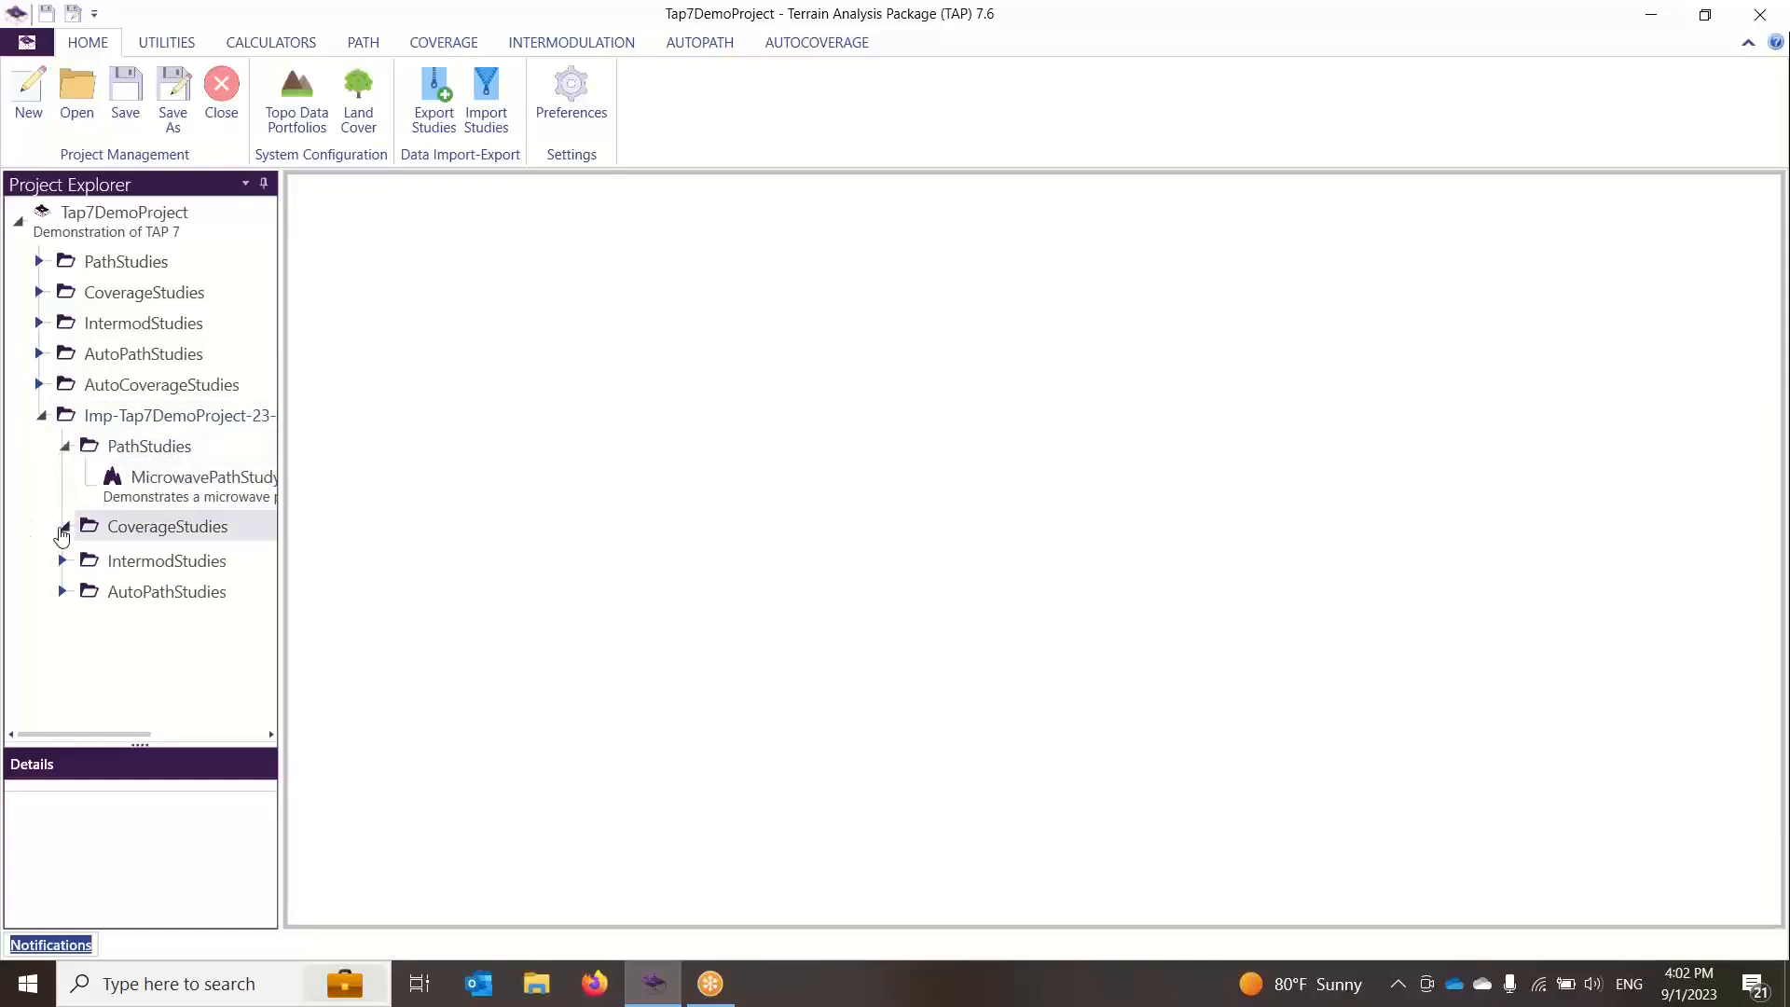
{"action": "left_click", "coordinate": [62, 608]}
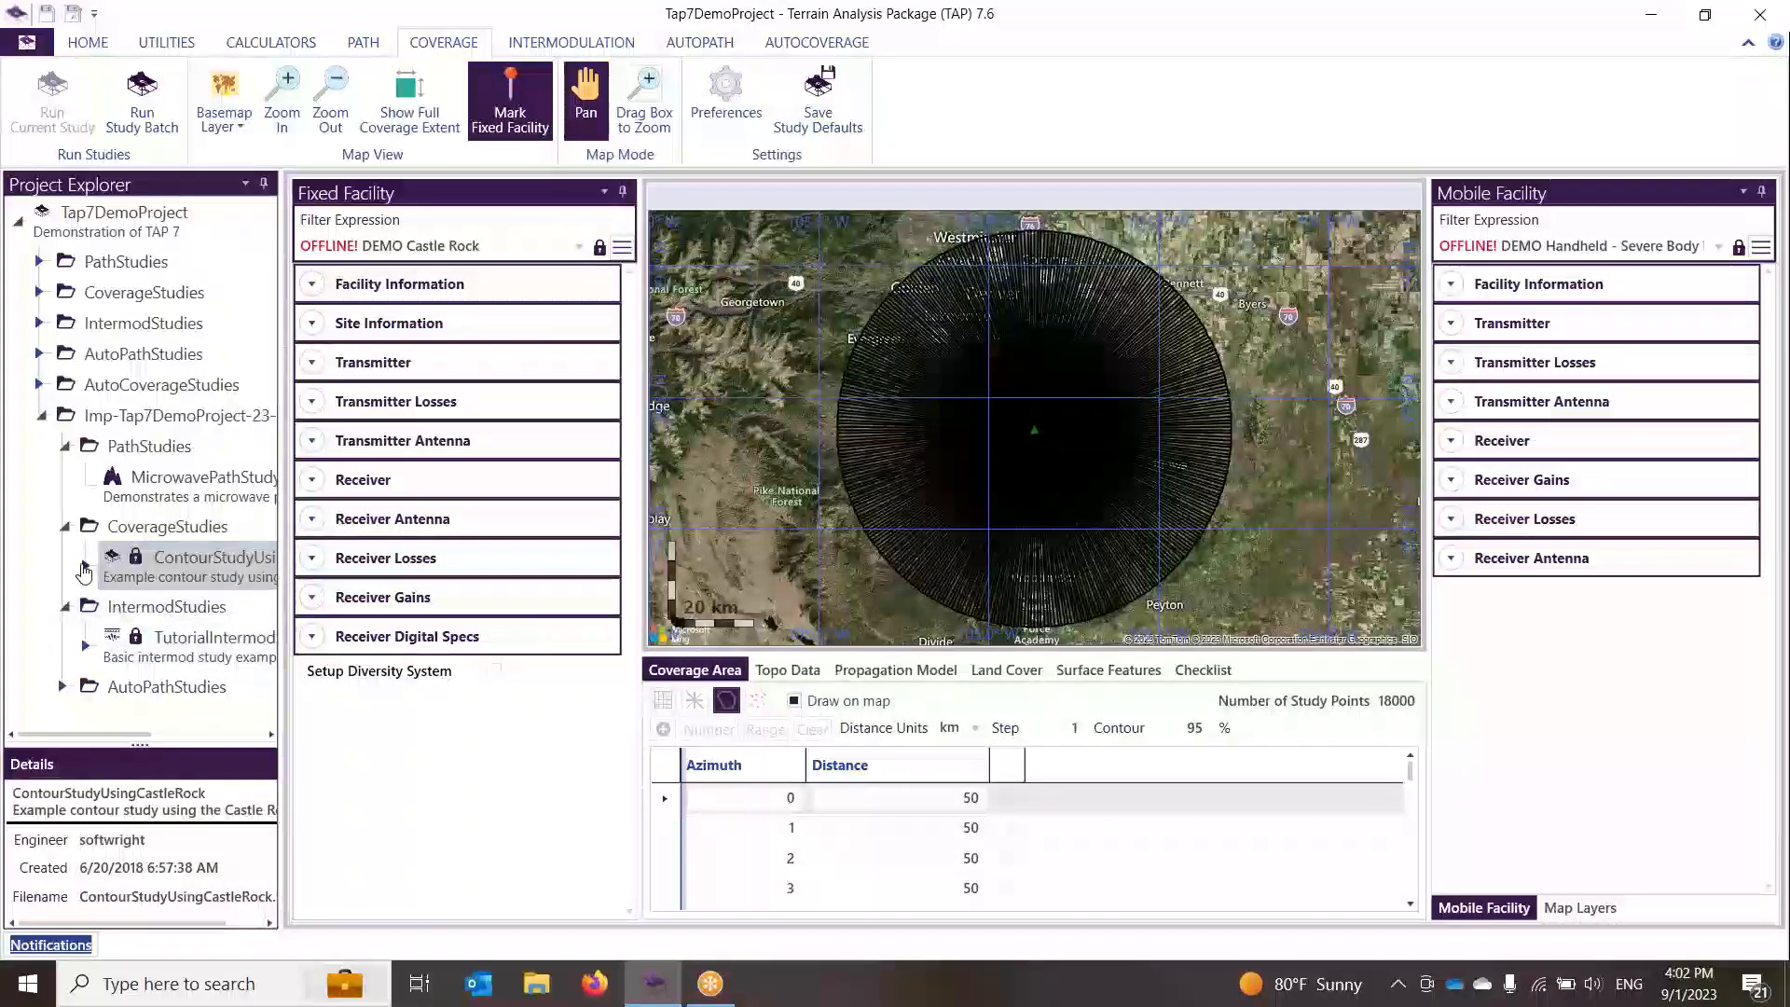
{"action": "left_click", "coordinate": [85, 566]}
{"action": "left_click", "coordinate": [156, 607]}
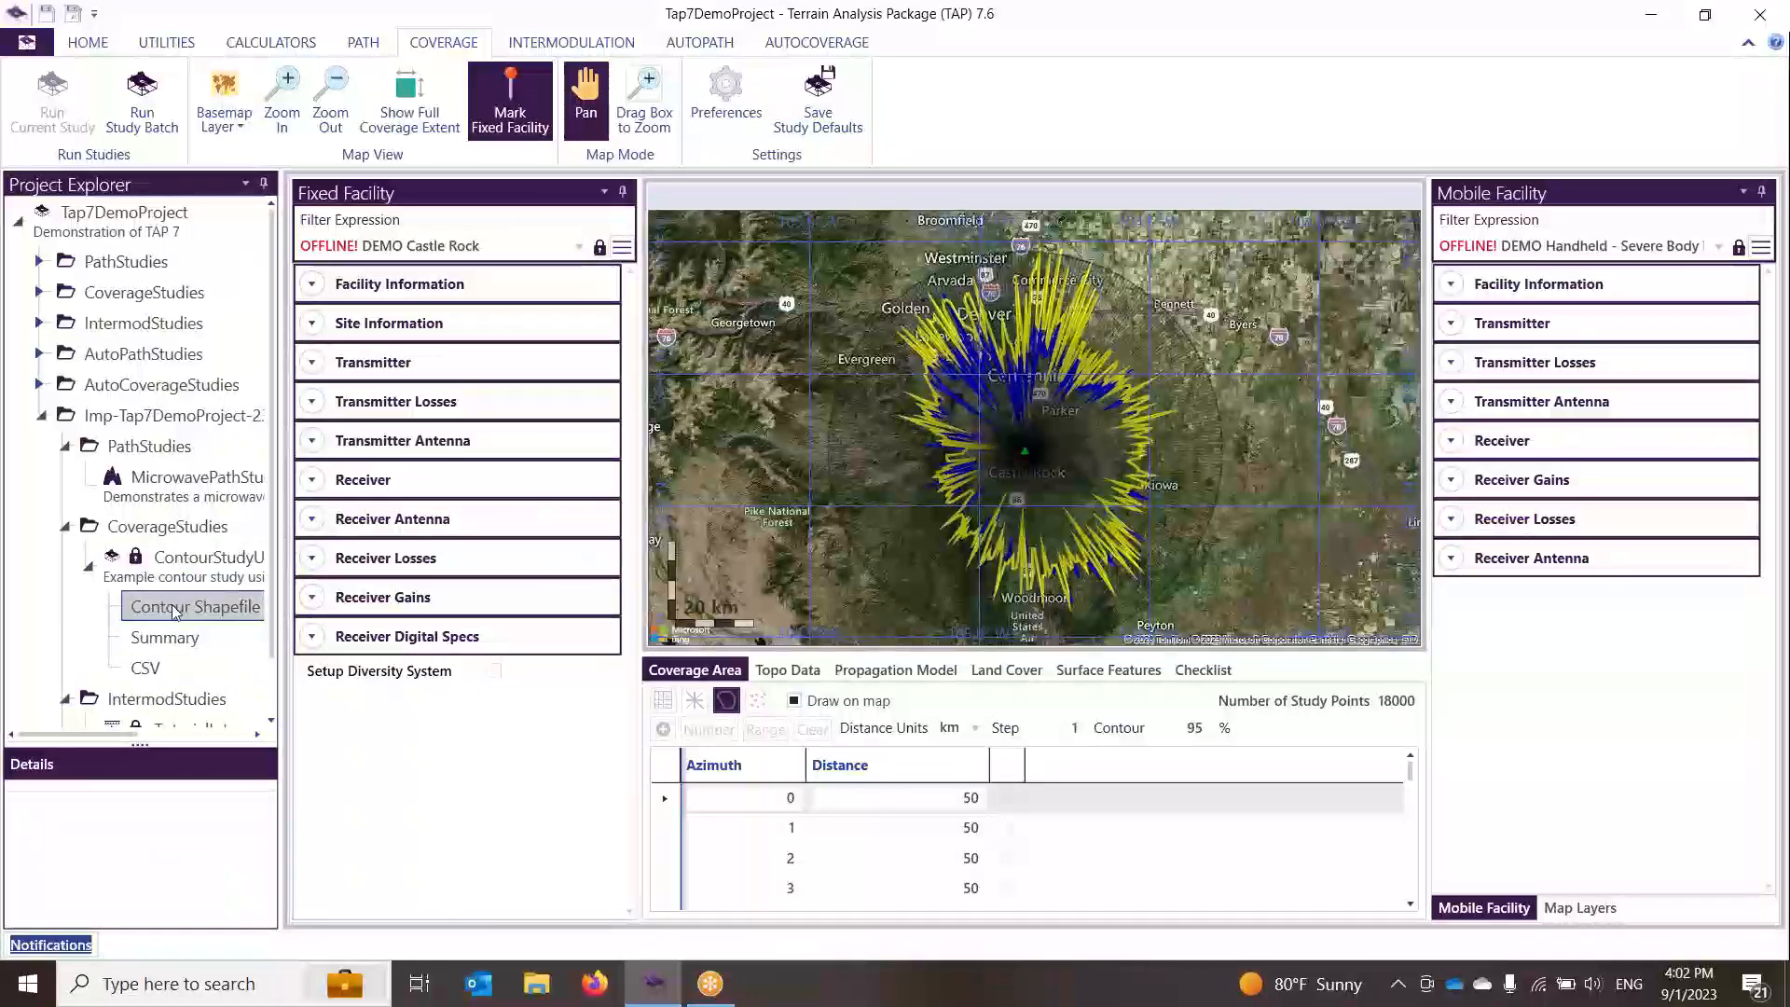
Step: Open the imported TutorialIntermodStudy and then the imported AutoPathMultiSite study
{"action": "scroll", "coordinate": [157, 634], "scroll_direction": "down", "scroll_amount": 1}
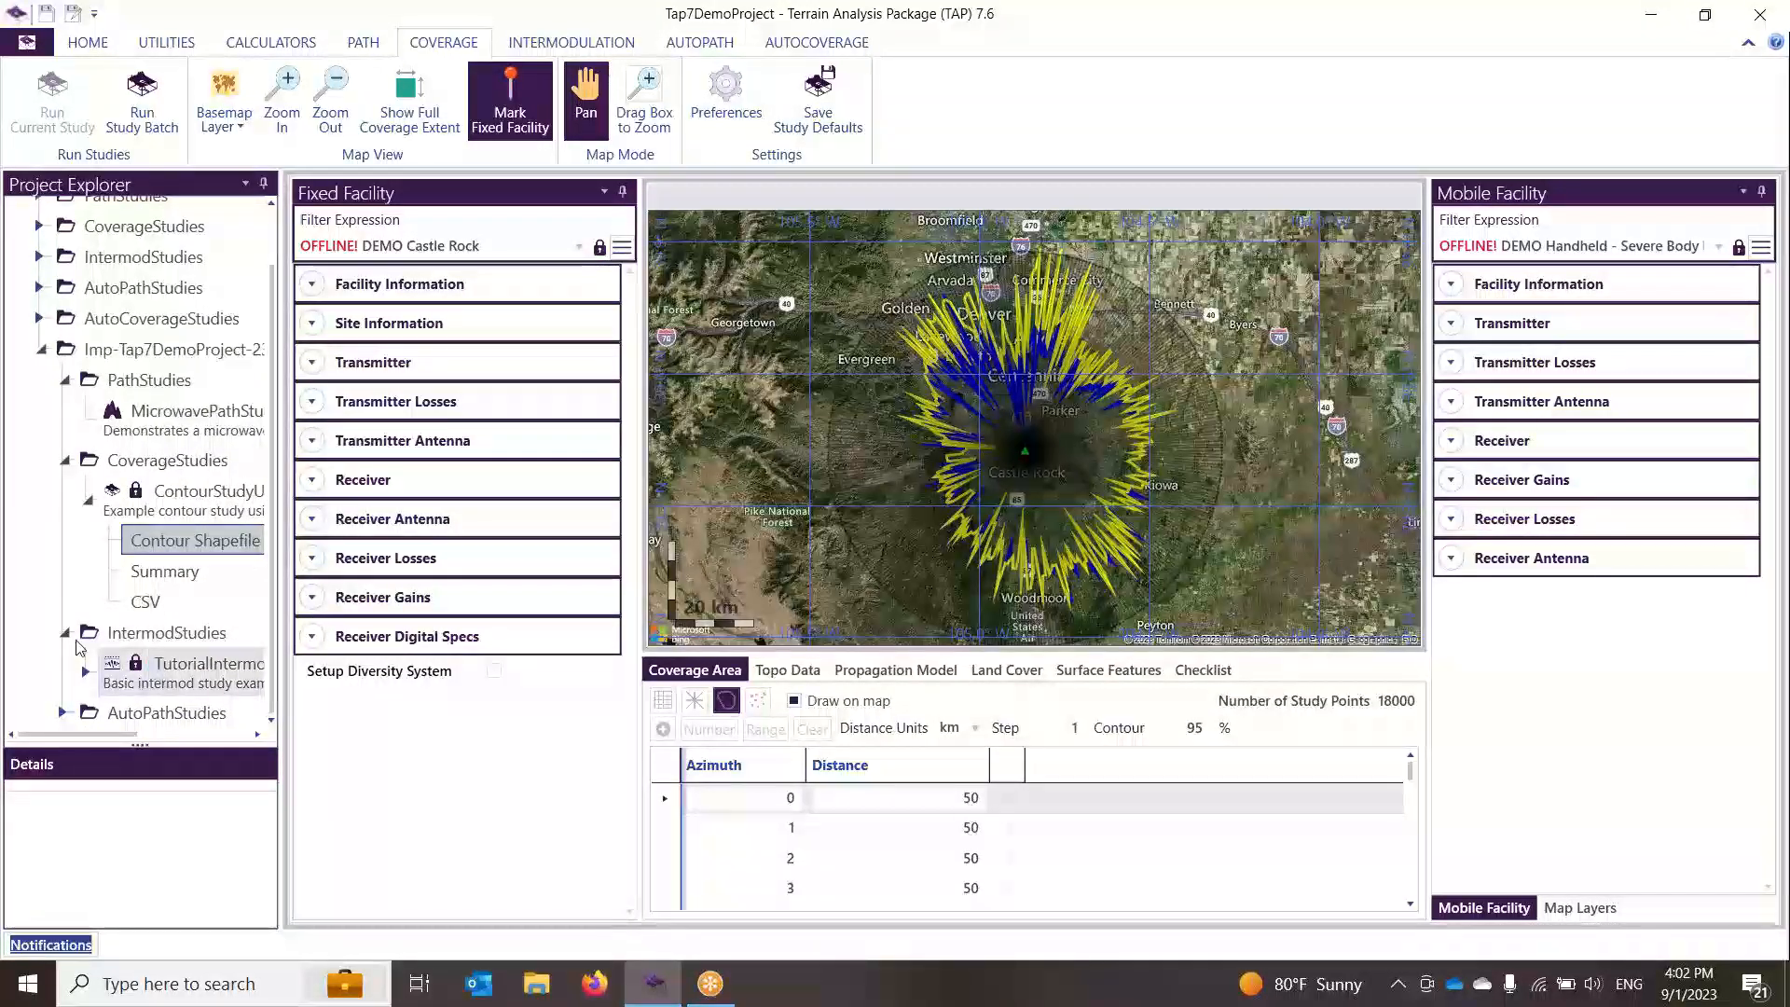
{"action": "left_click", "coordinate": [114, 671]}
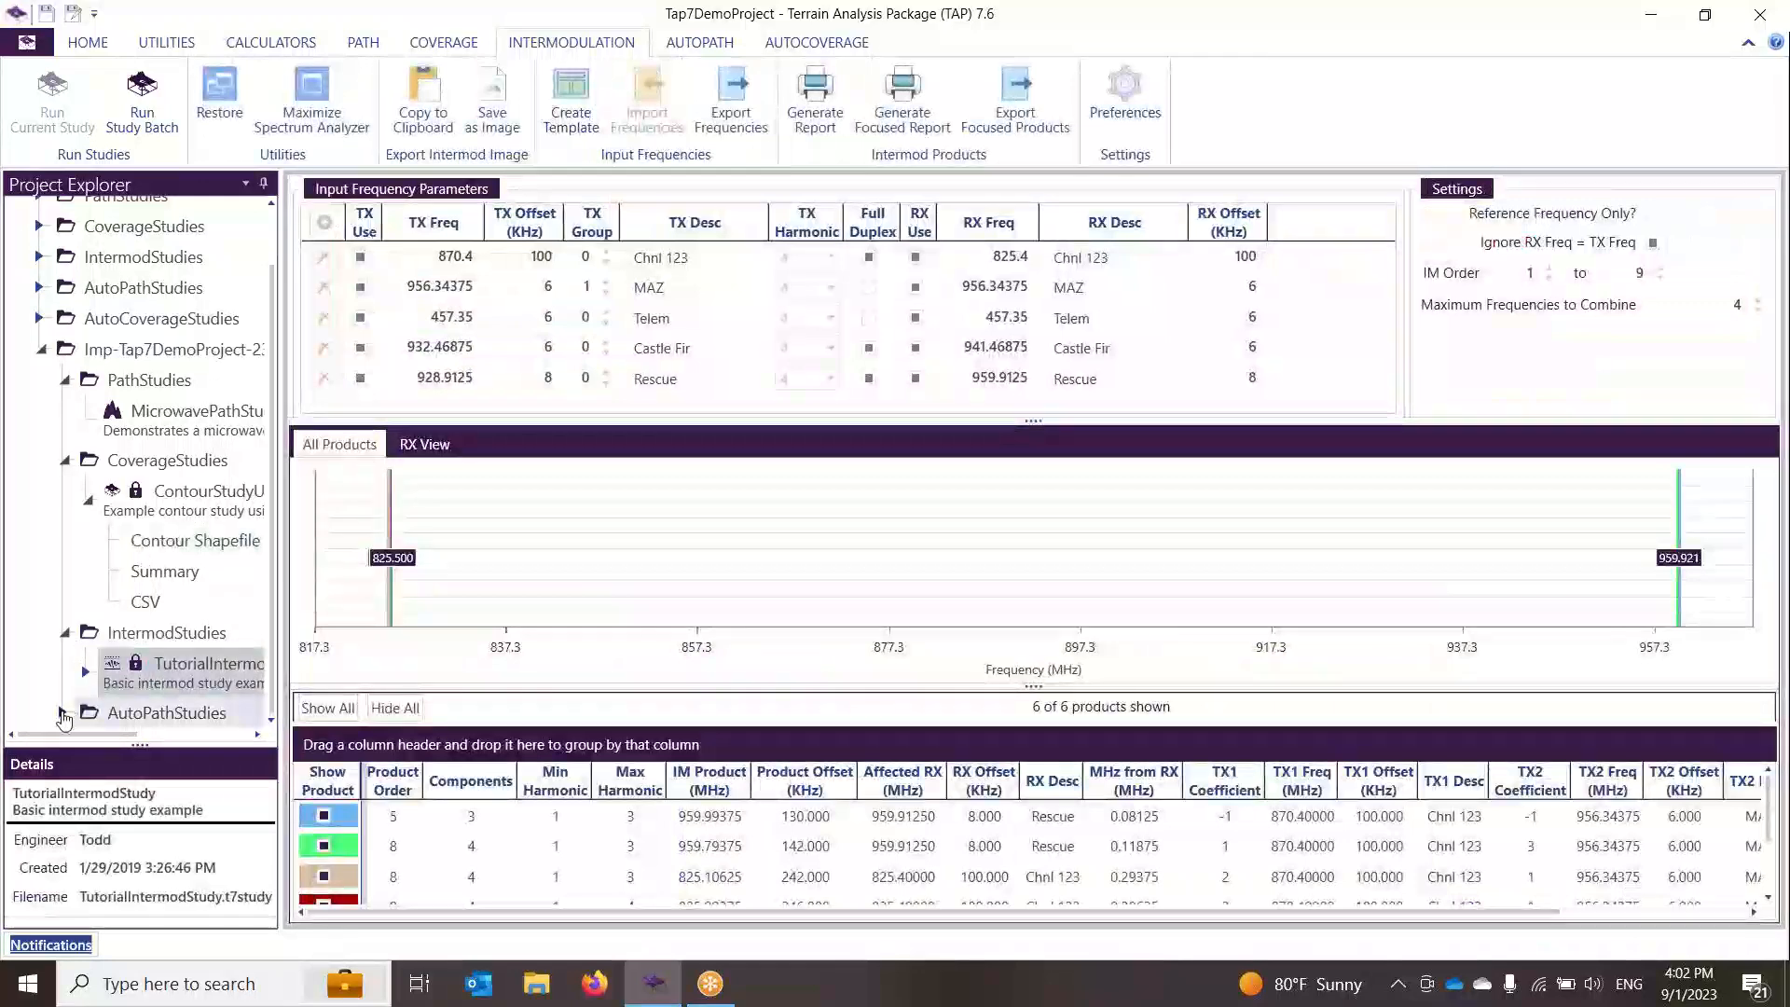
{"action": "scroll", "coordinate": [187, 684], "scroll_direction": "down", "scroll_amount": 1}
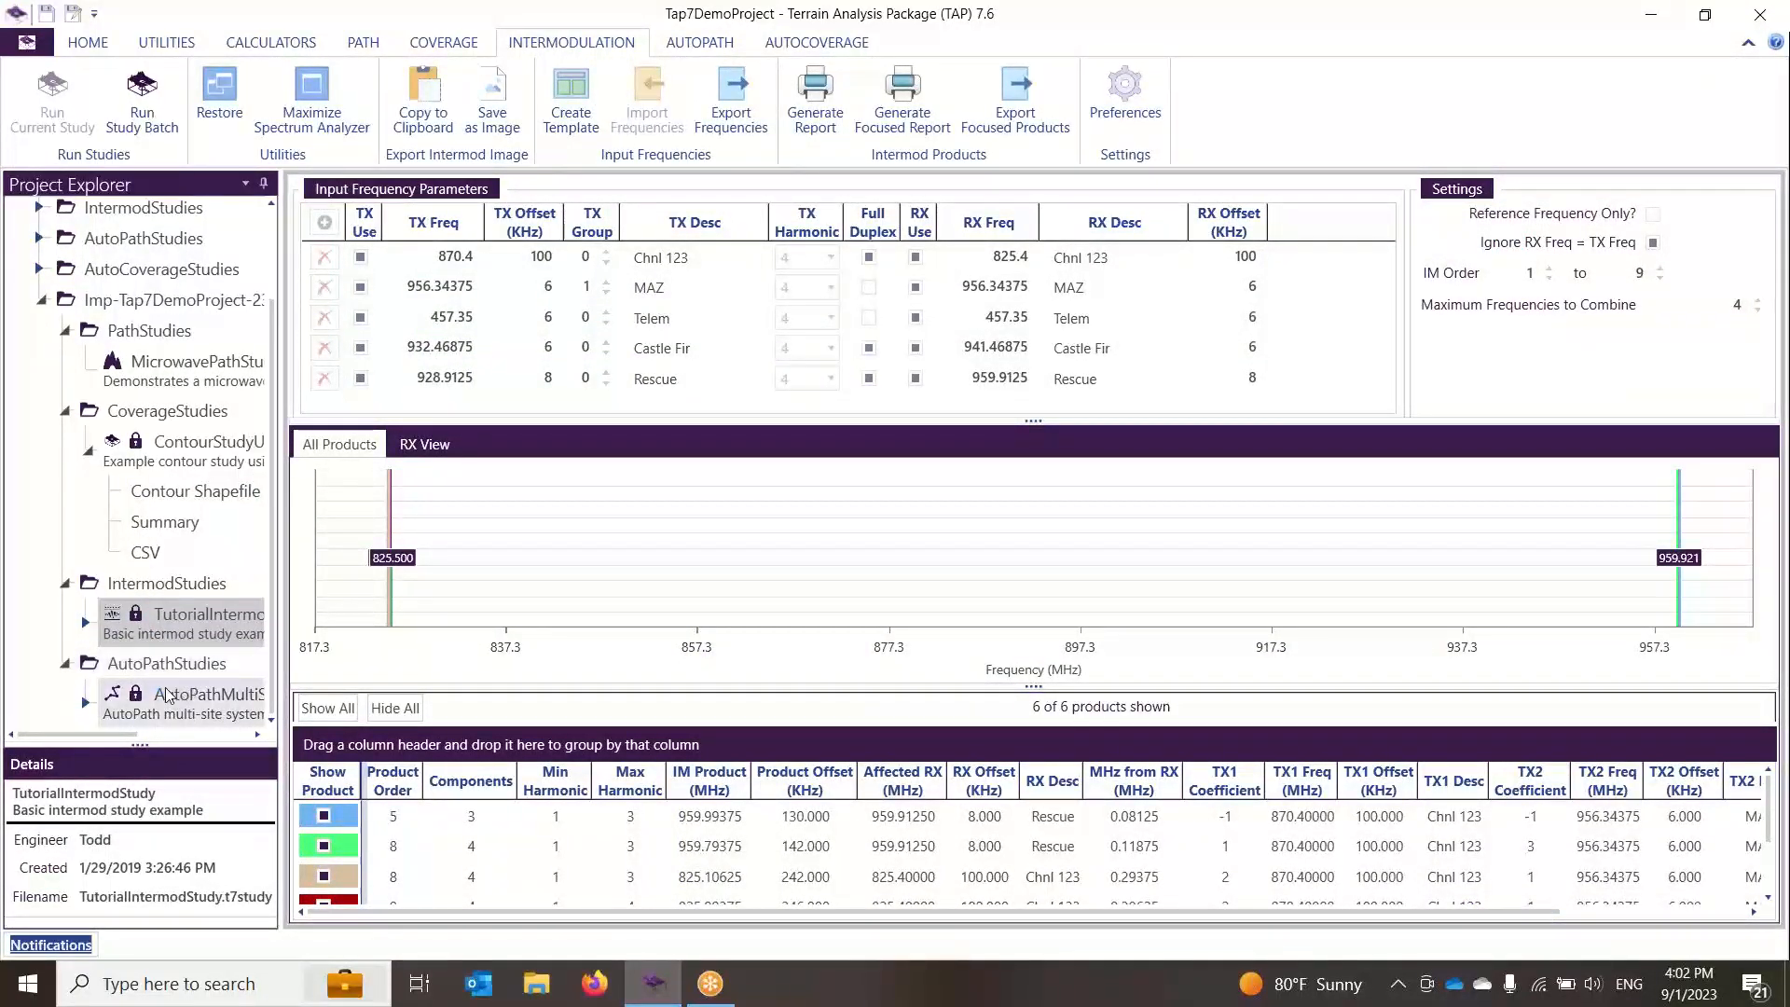
{"action": "left_click", "coordinate": [166, 695]}
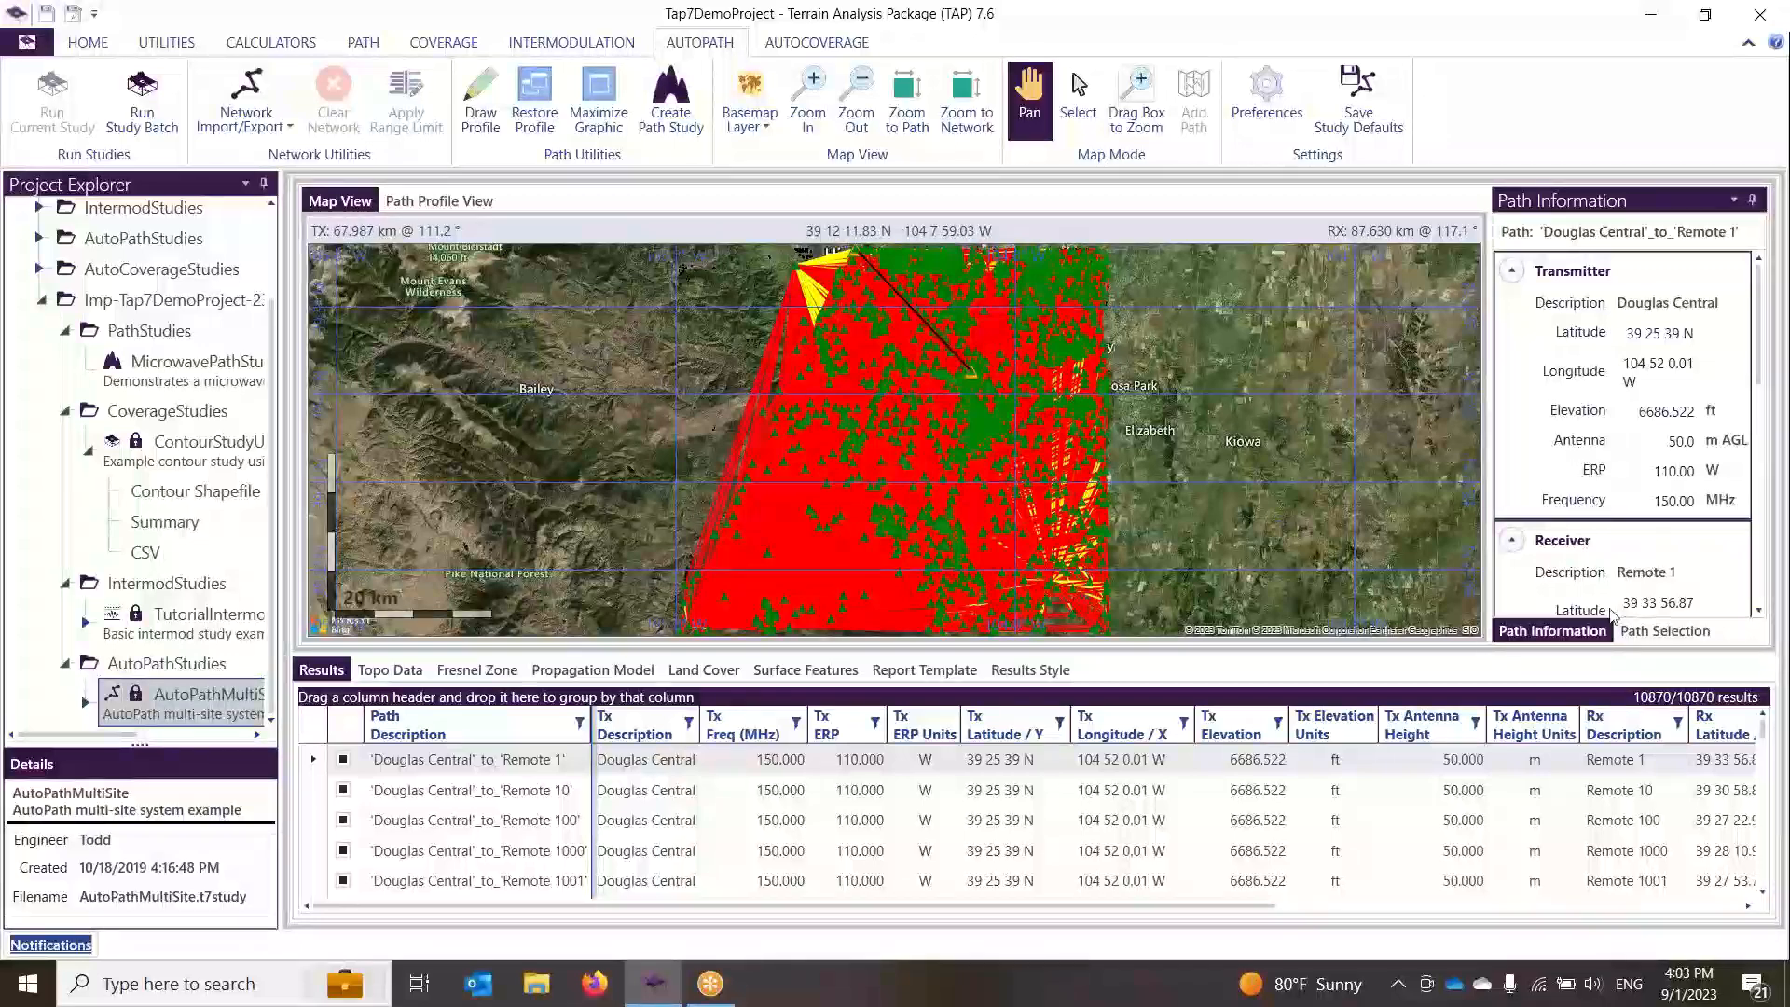
Step: In Path Selection, exclude all paths and include only the path to Remote 100
{"action": "left_click", "coordinate": [1675, 636]}
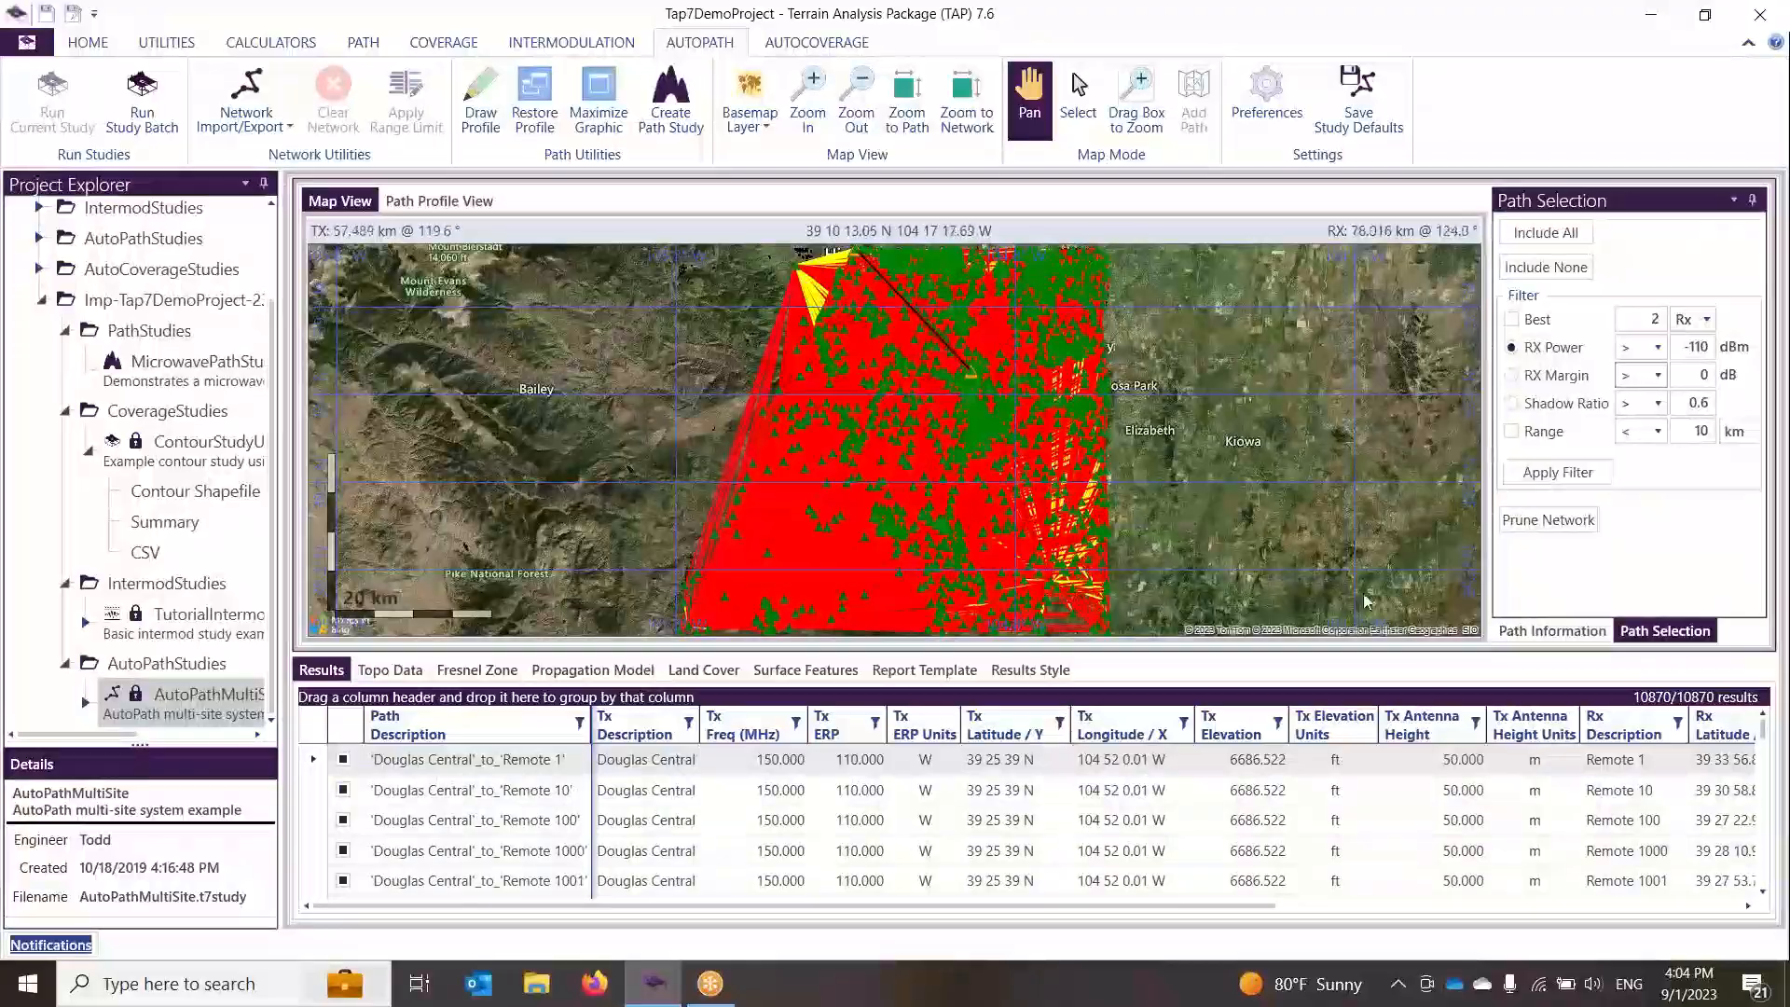
{"action": "left_click", "coordinate": [1546, 268]}
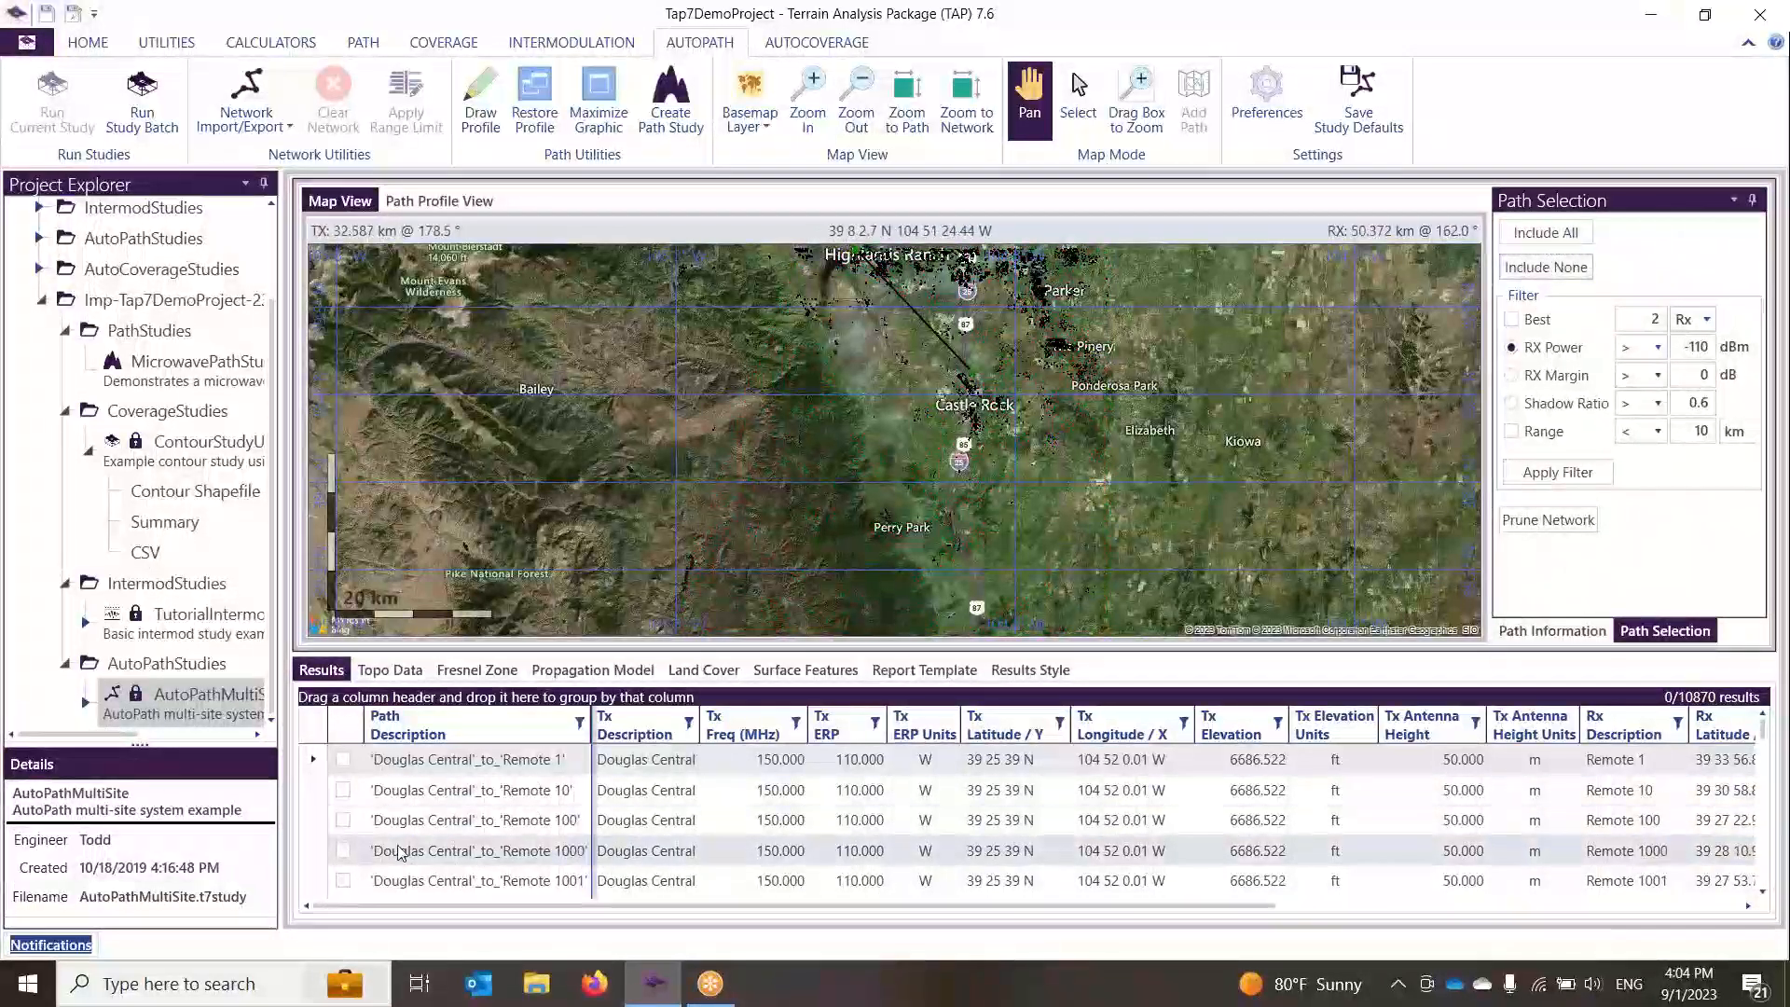
{"action": "left_click", "coordinate": [343, 819]}
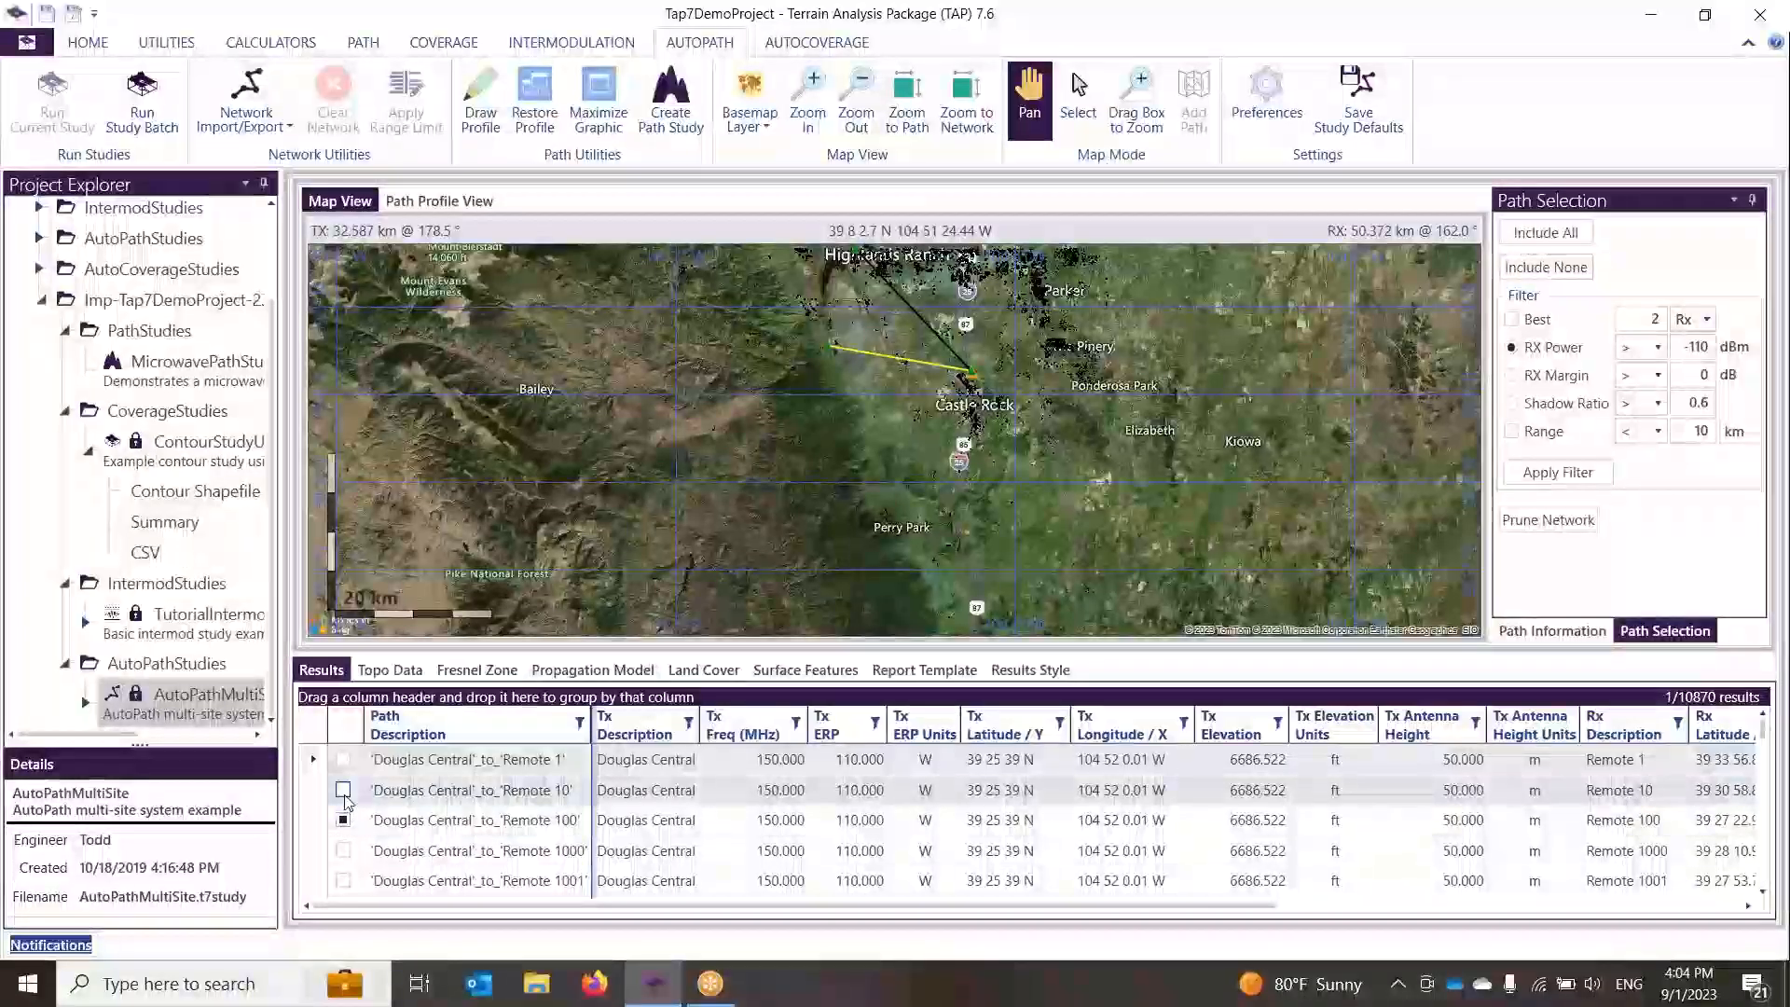
Step: Include all paths in the AutoPath study results
{"action": "left_click", "coordinate": [343, 820]}
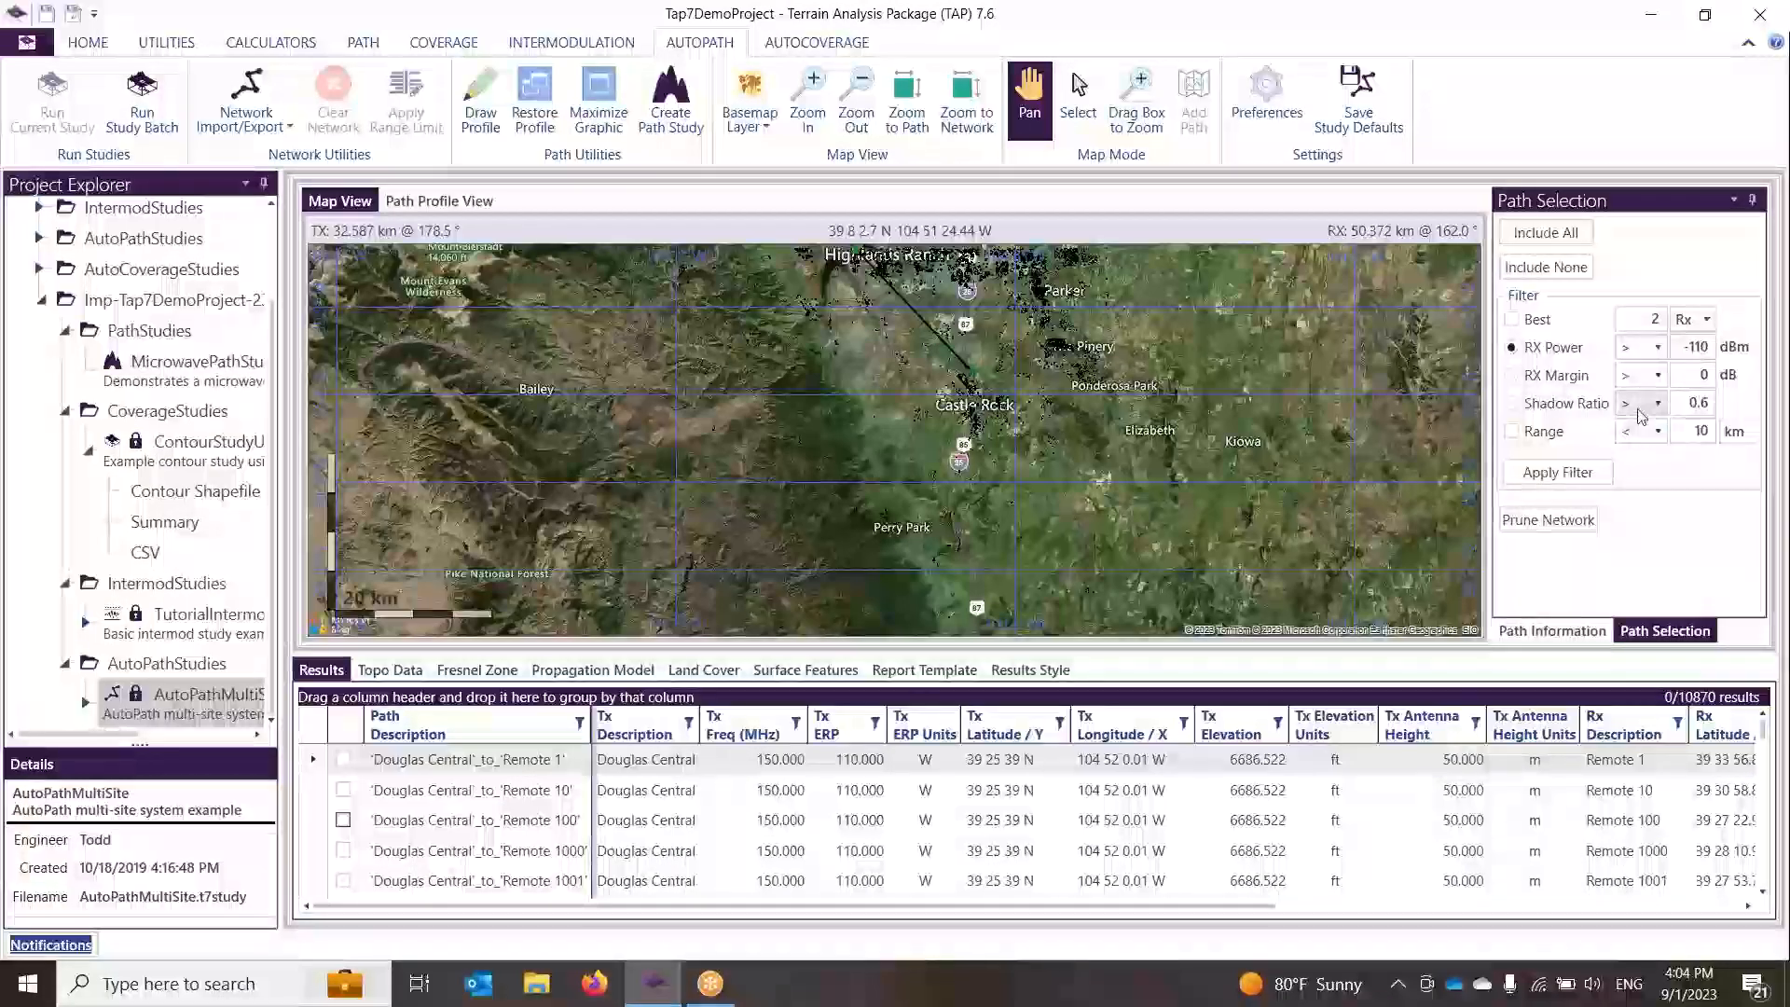
{"action": "left_click", "coordinate": [1567, 242]}
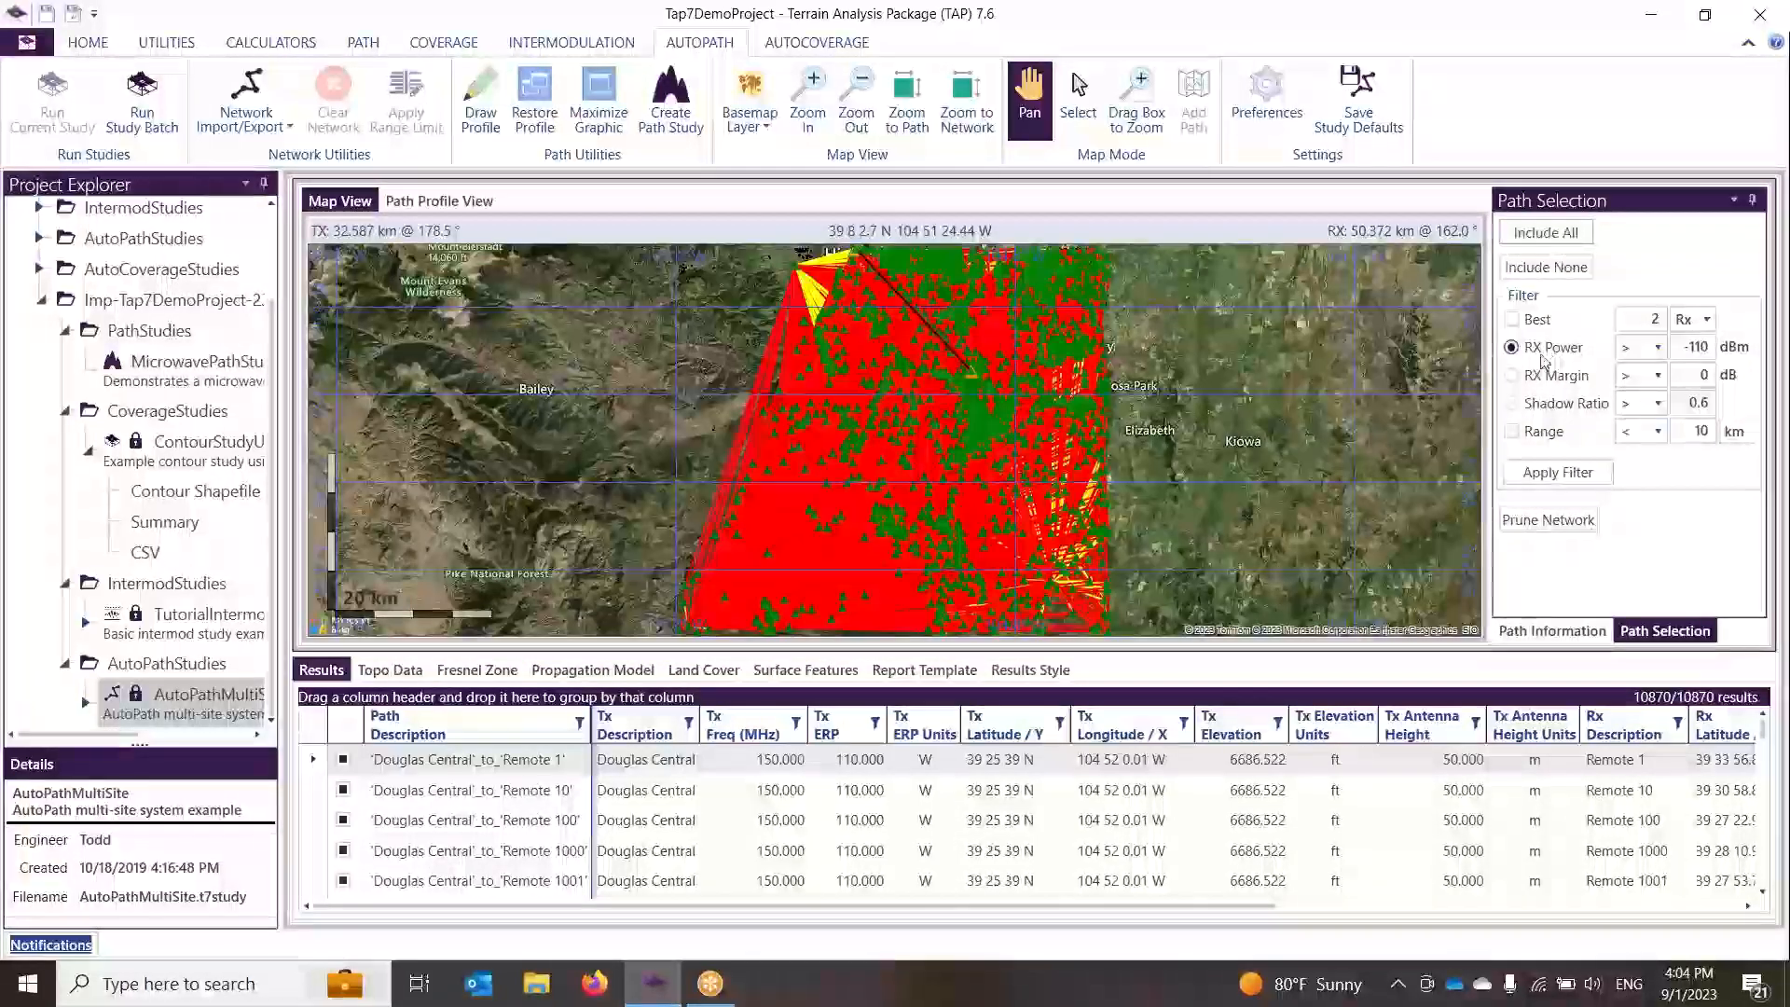
Step: Filter the paths by RX Power greater than -90 dBm together with Range less than 10 km
{"action": "double_click", "coordinate": [1692, 349]}
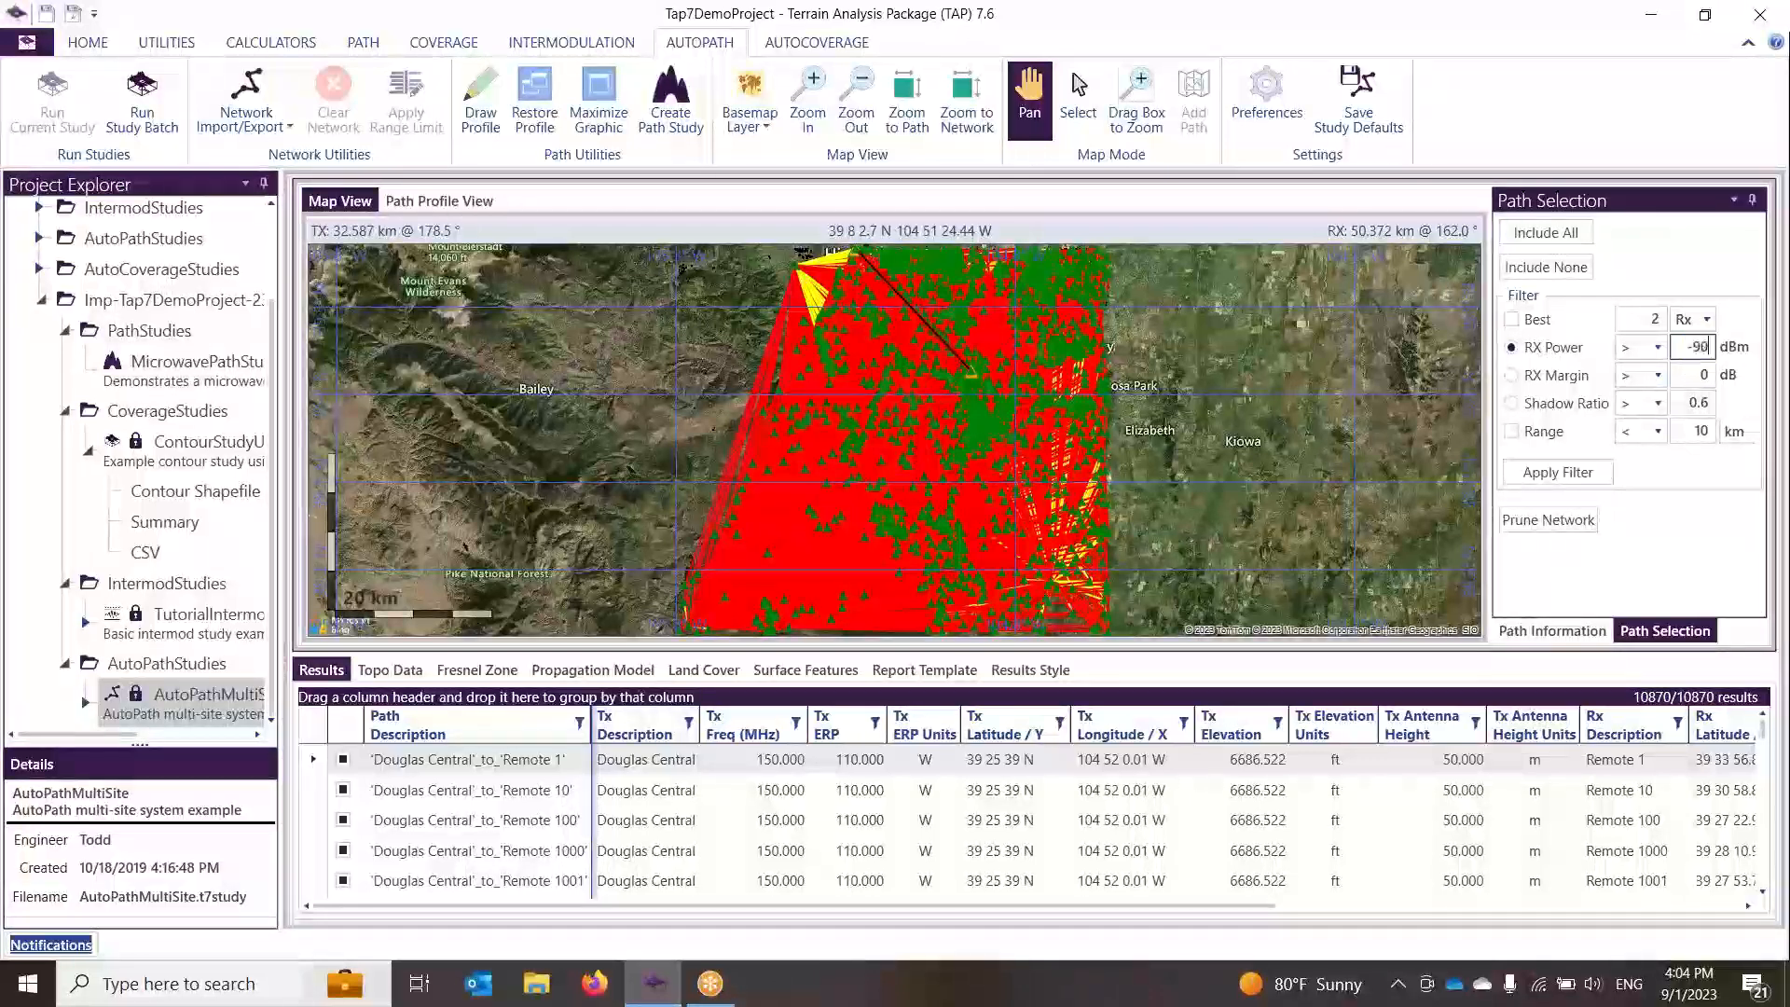
{"action": "left_click", "coordinate": [1588, 475]}
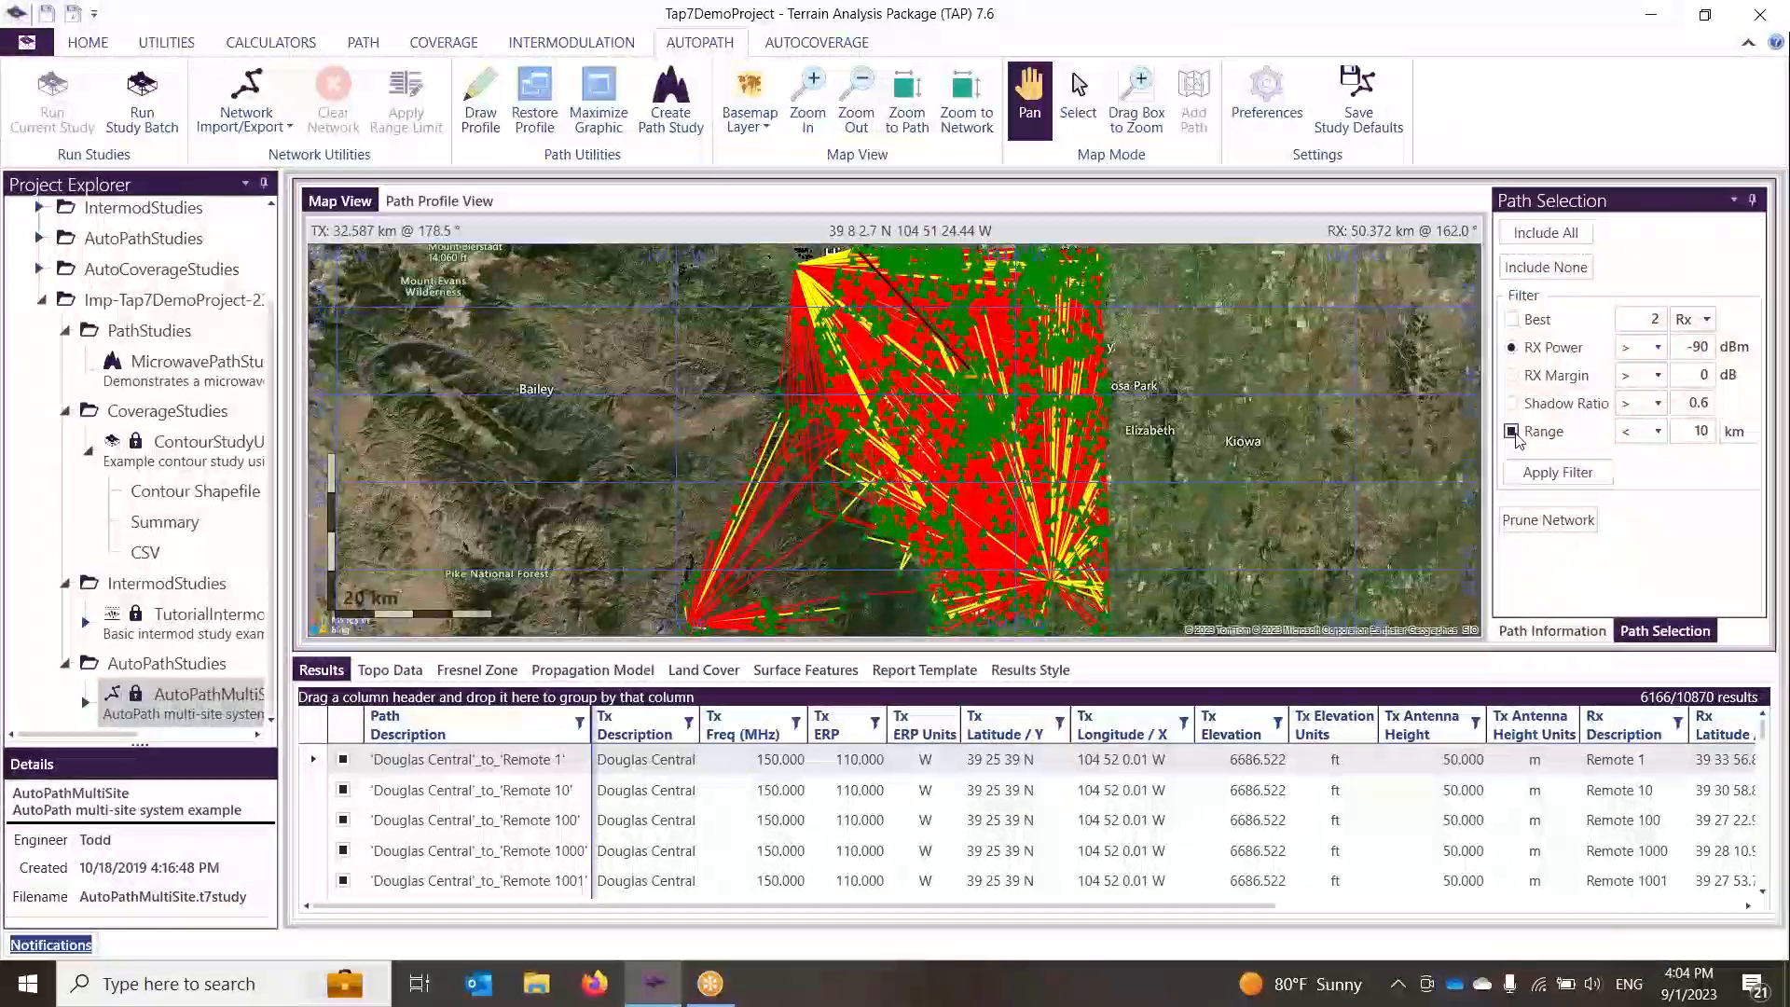
{"action": "left_click", "coordinate": [1559, 472]}
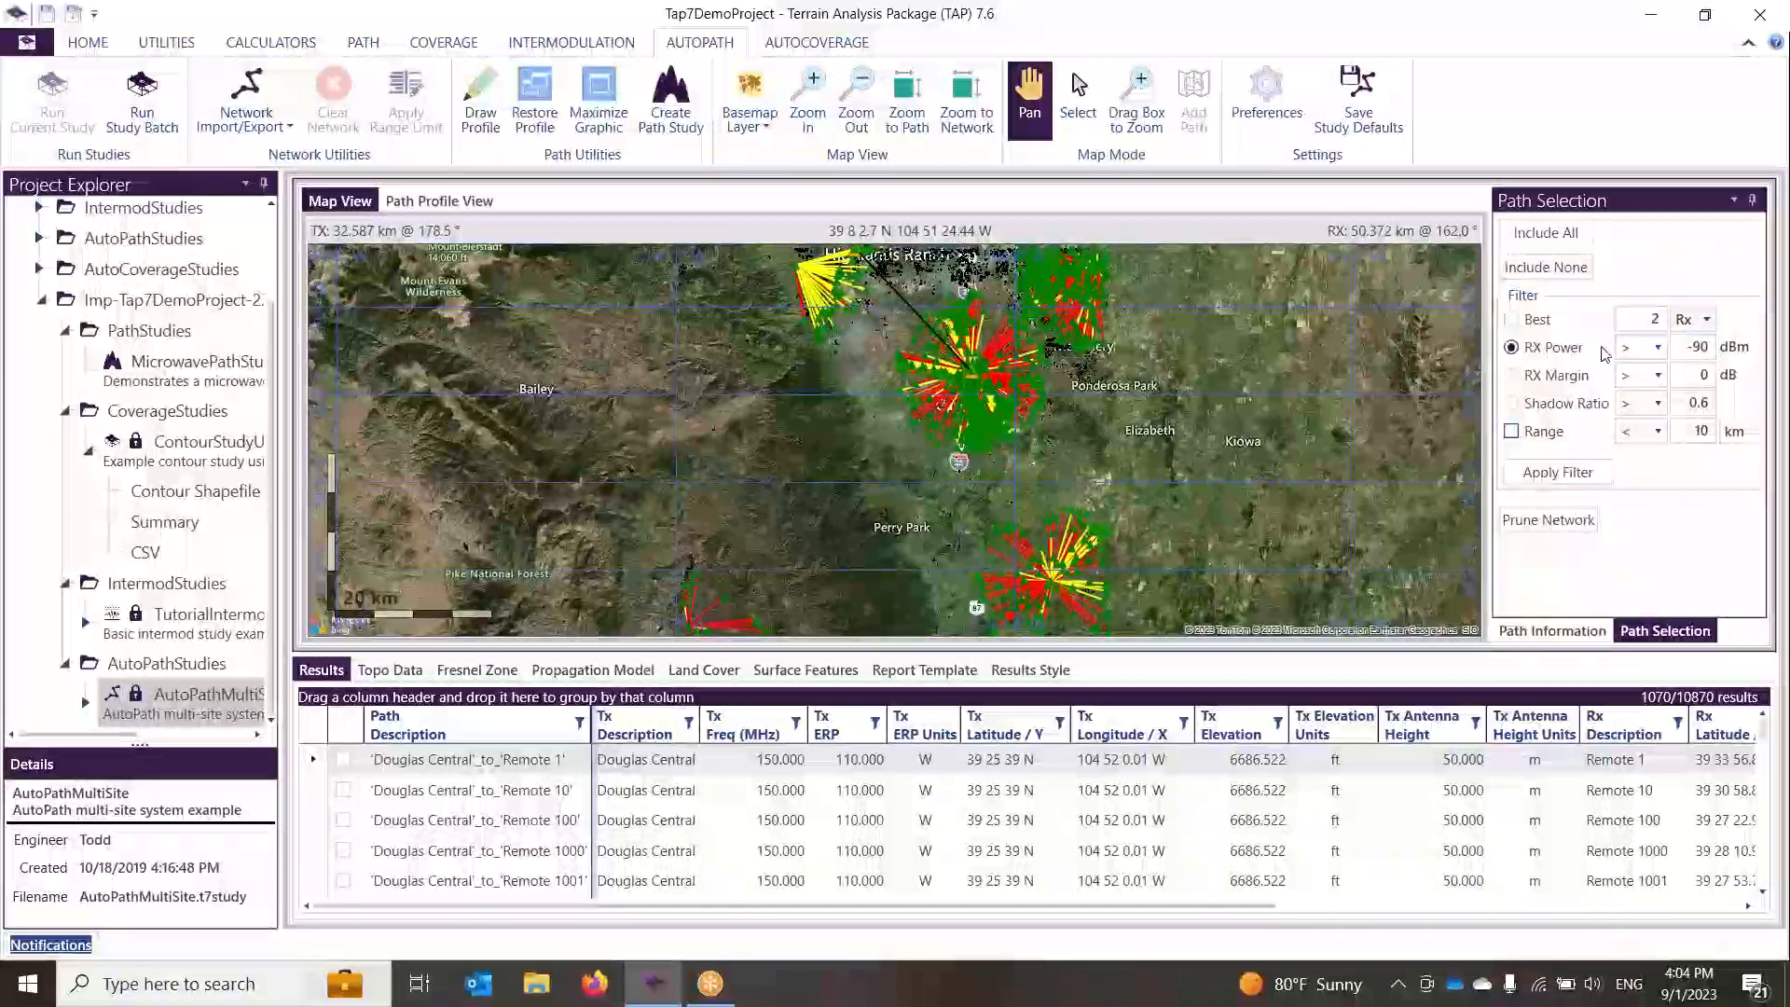
Step: Filter for the best 2 paths per Rx with RX Power greater than -100 dBm
{"action": "left_click", "coordinate": [1513, 320]}
{"action": "left_click", "coordinate": [1696, 348]}
{"action": "type", "text": "-100"}
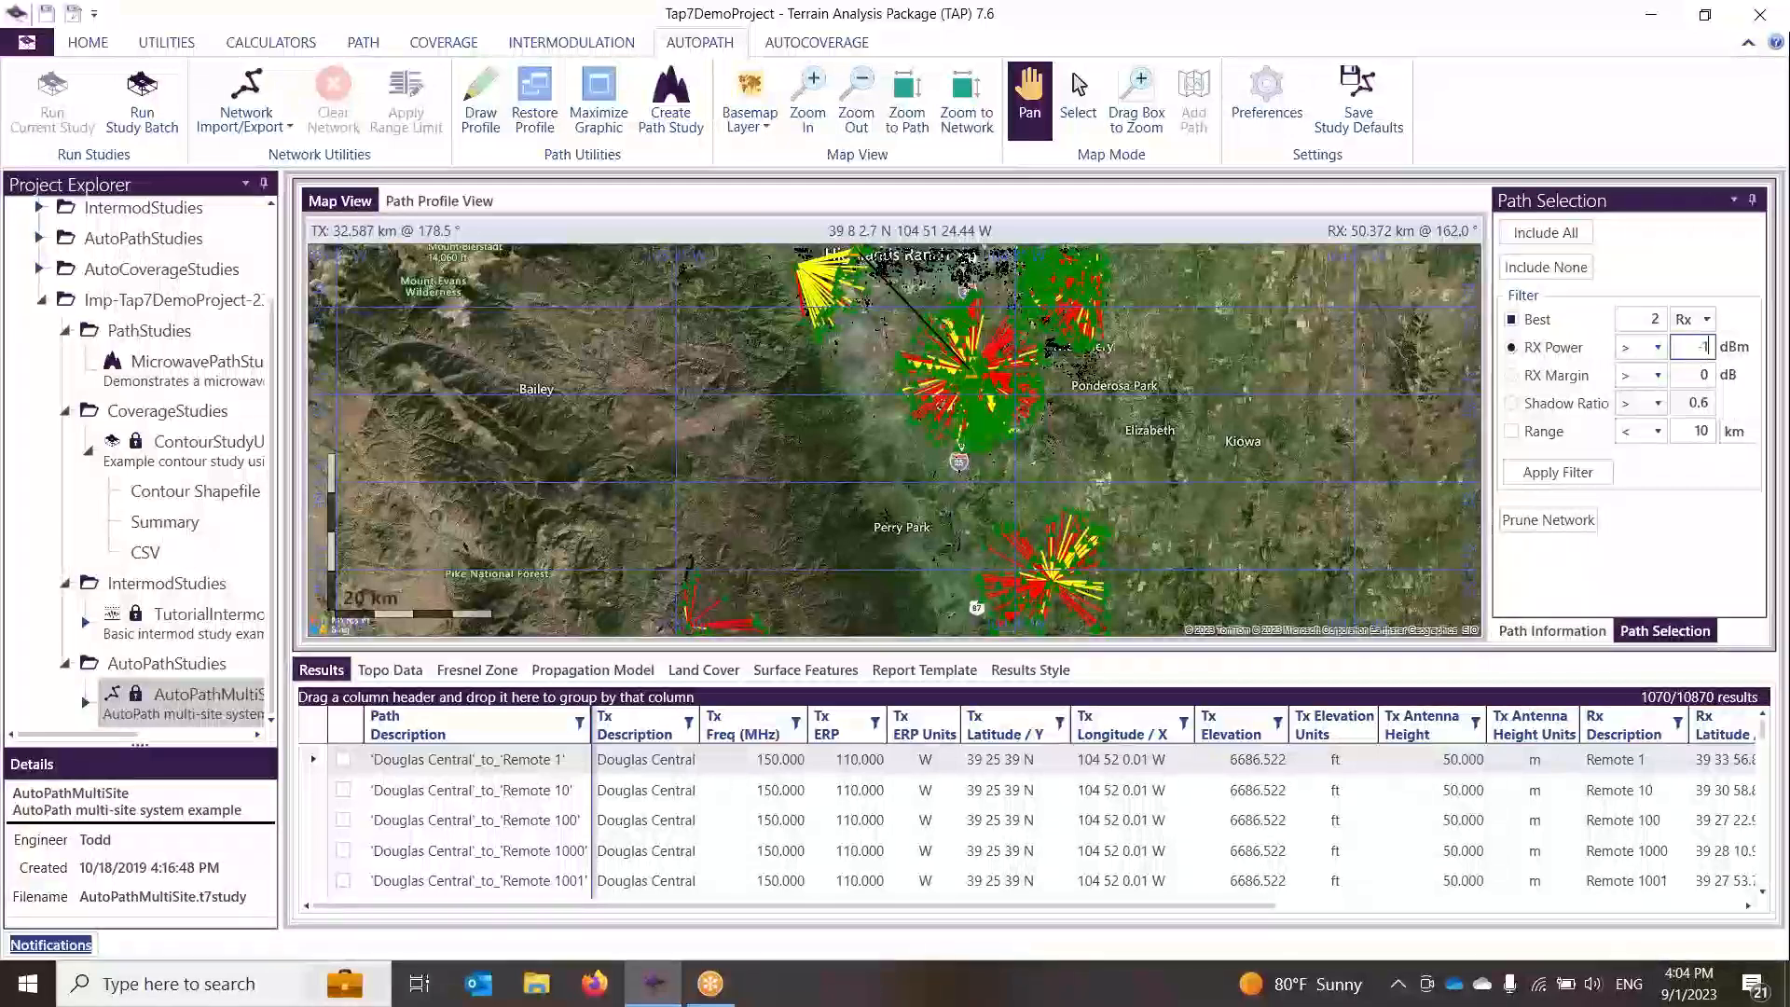
{"action": "left_click", "coordinate": [1589, 476]}
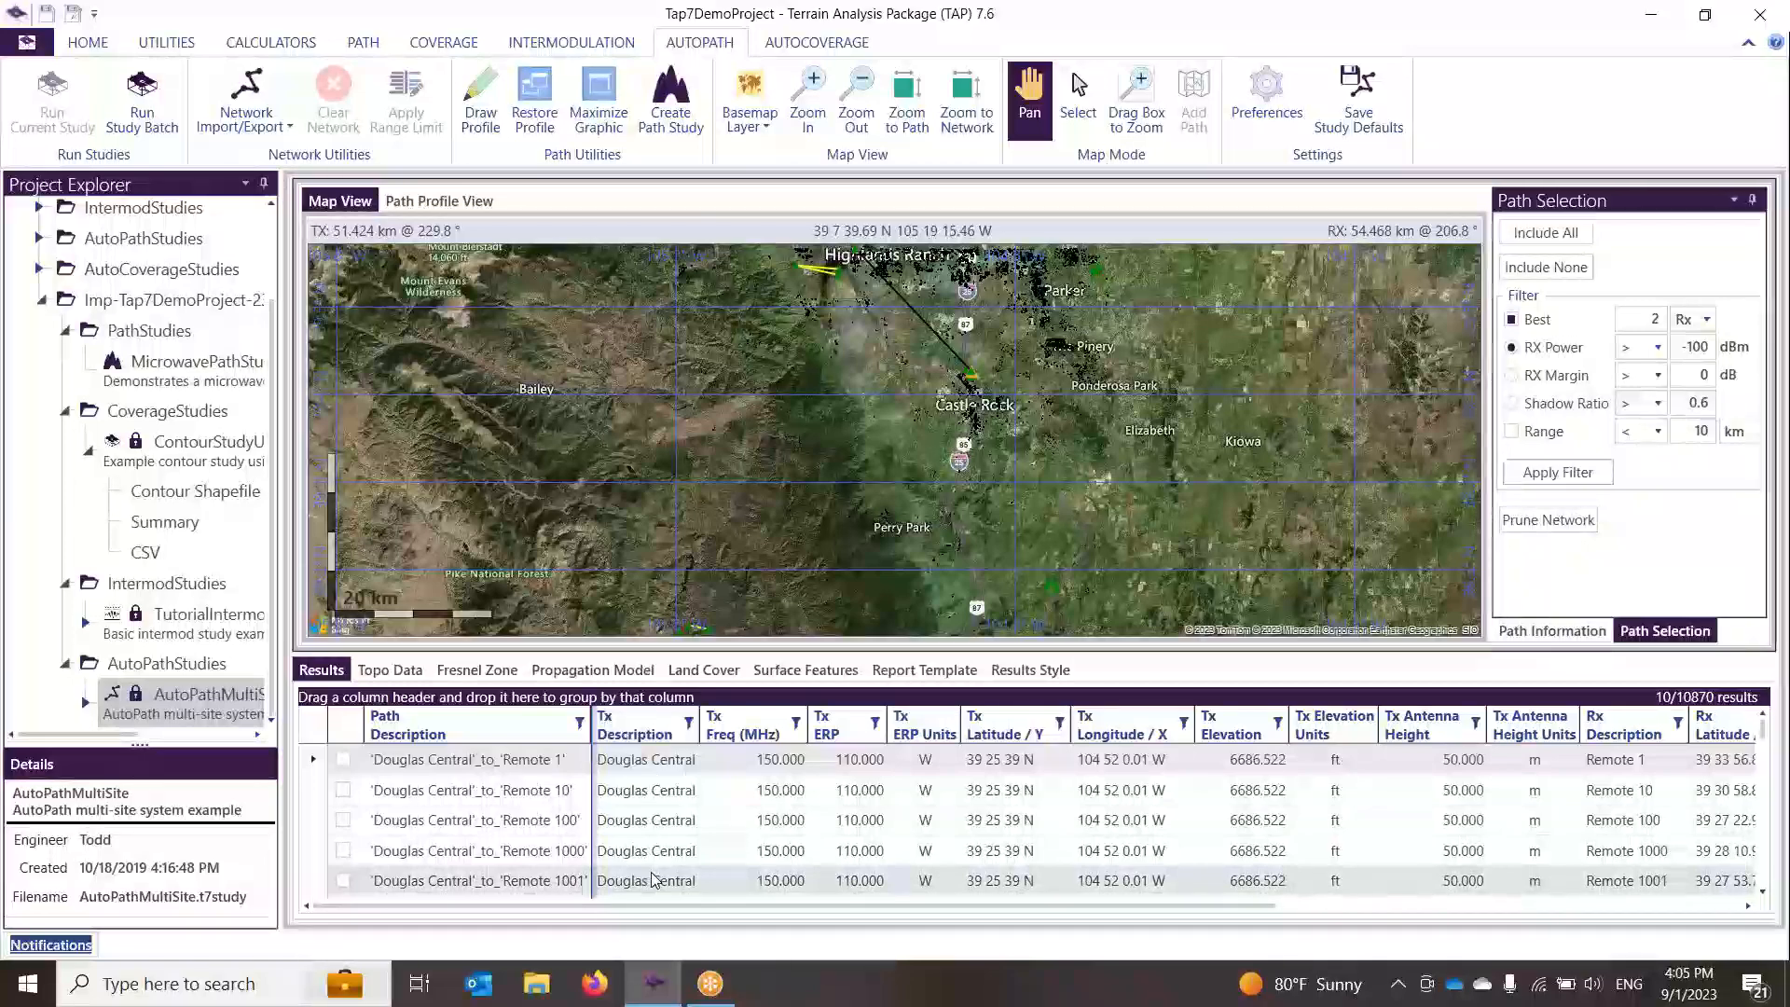
Step: Switch the Best filter to 2 paths per Tx and apply it
{"action": "left_click", "coordinate": [1707, 320]}
{"action": "left_click", "coordinate": [1689, 363]}
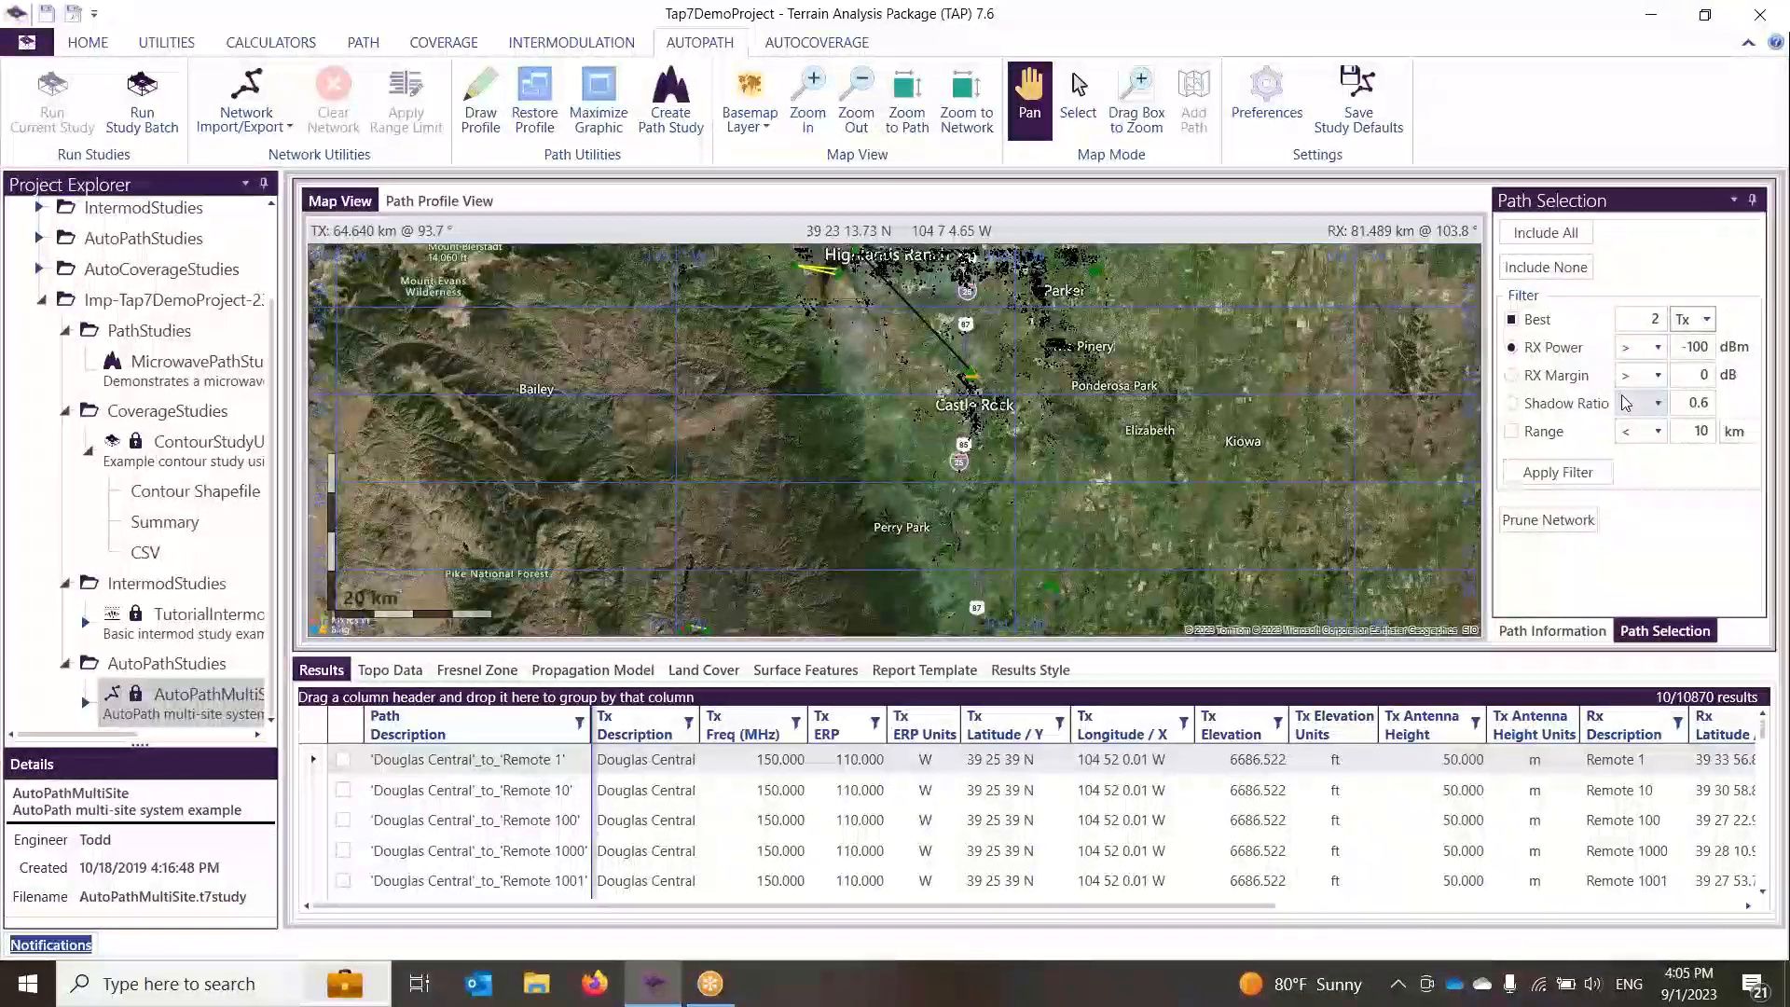
{"action": "left_click", "coordinate": [1586, 474]}
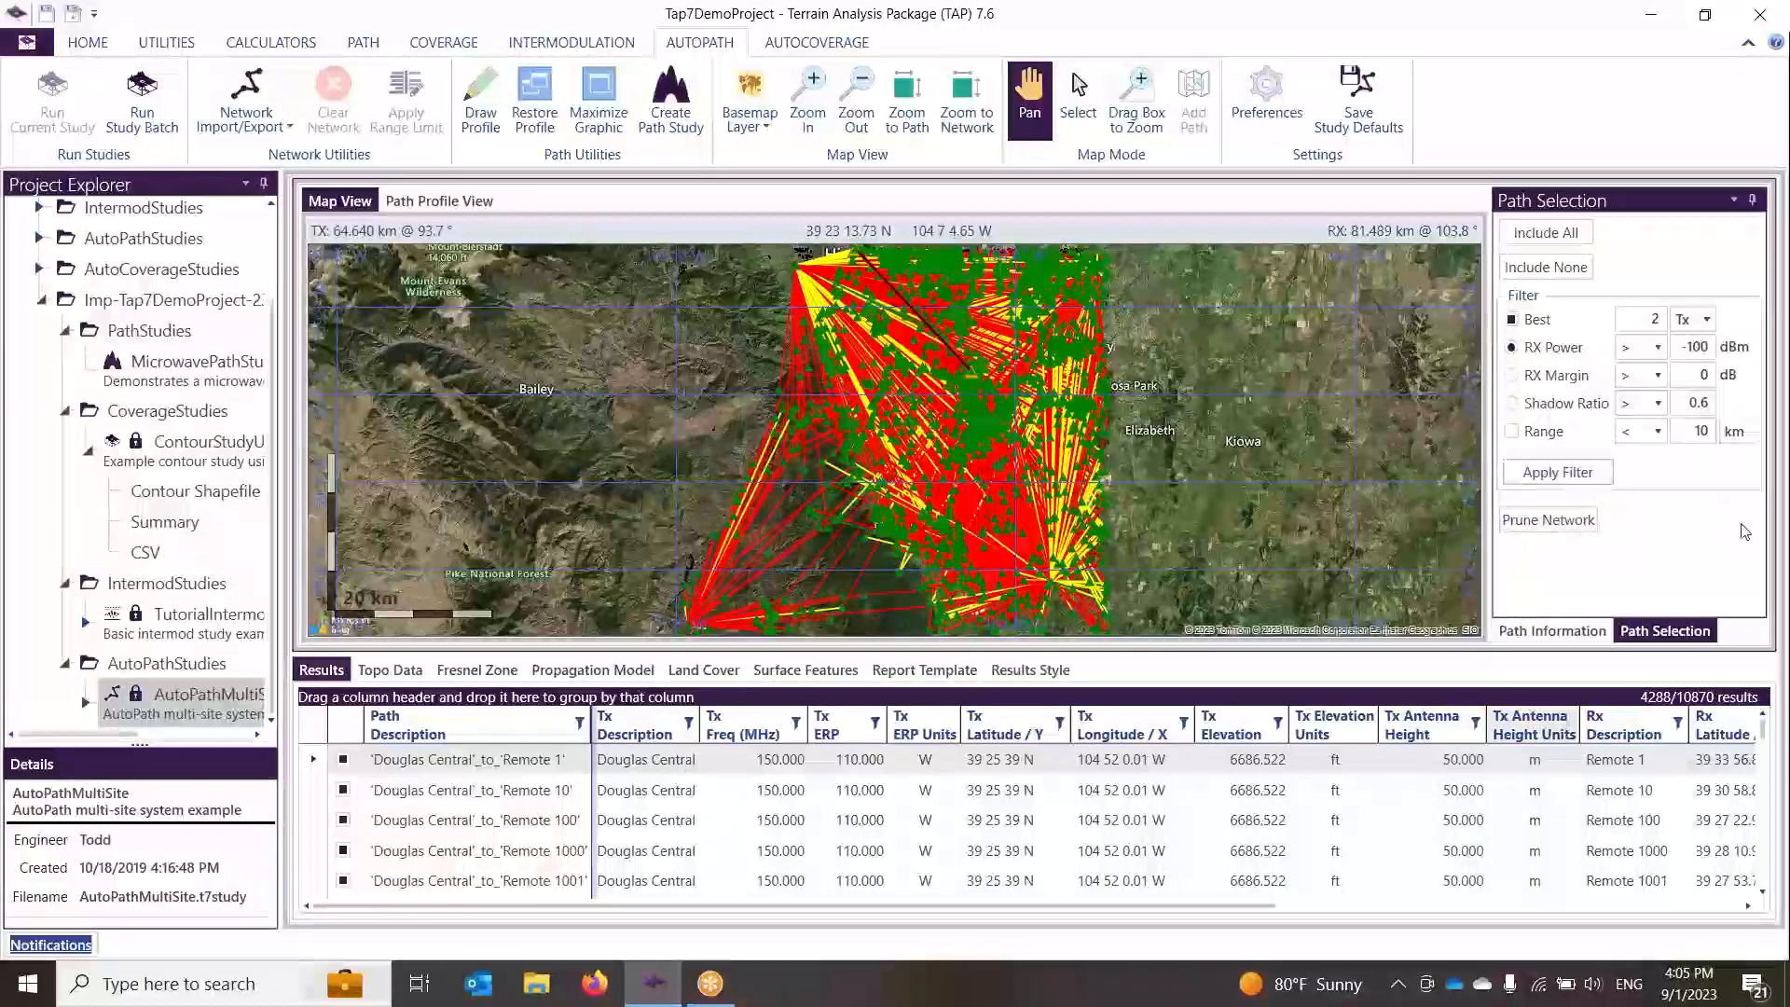
Step: Zoom in and out on the map to examine the filtered paths
{"action": "scroll", "coordinate": [837, 379], "scroll_direction": "up", "scroll_amount": 5}
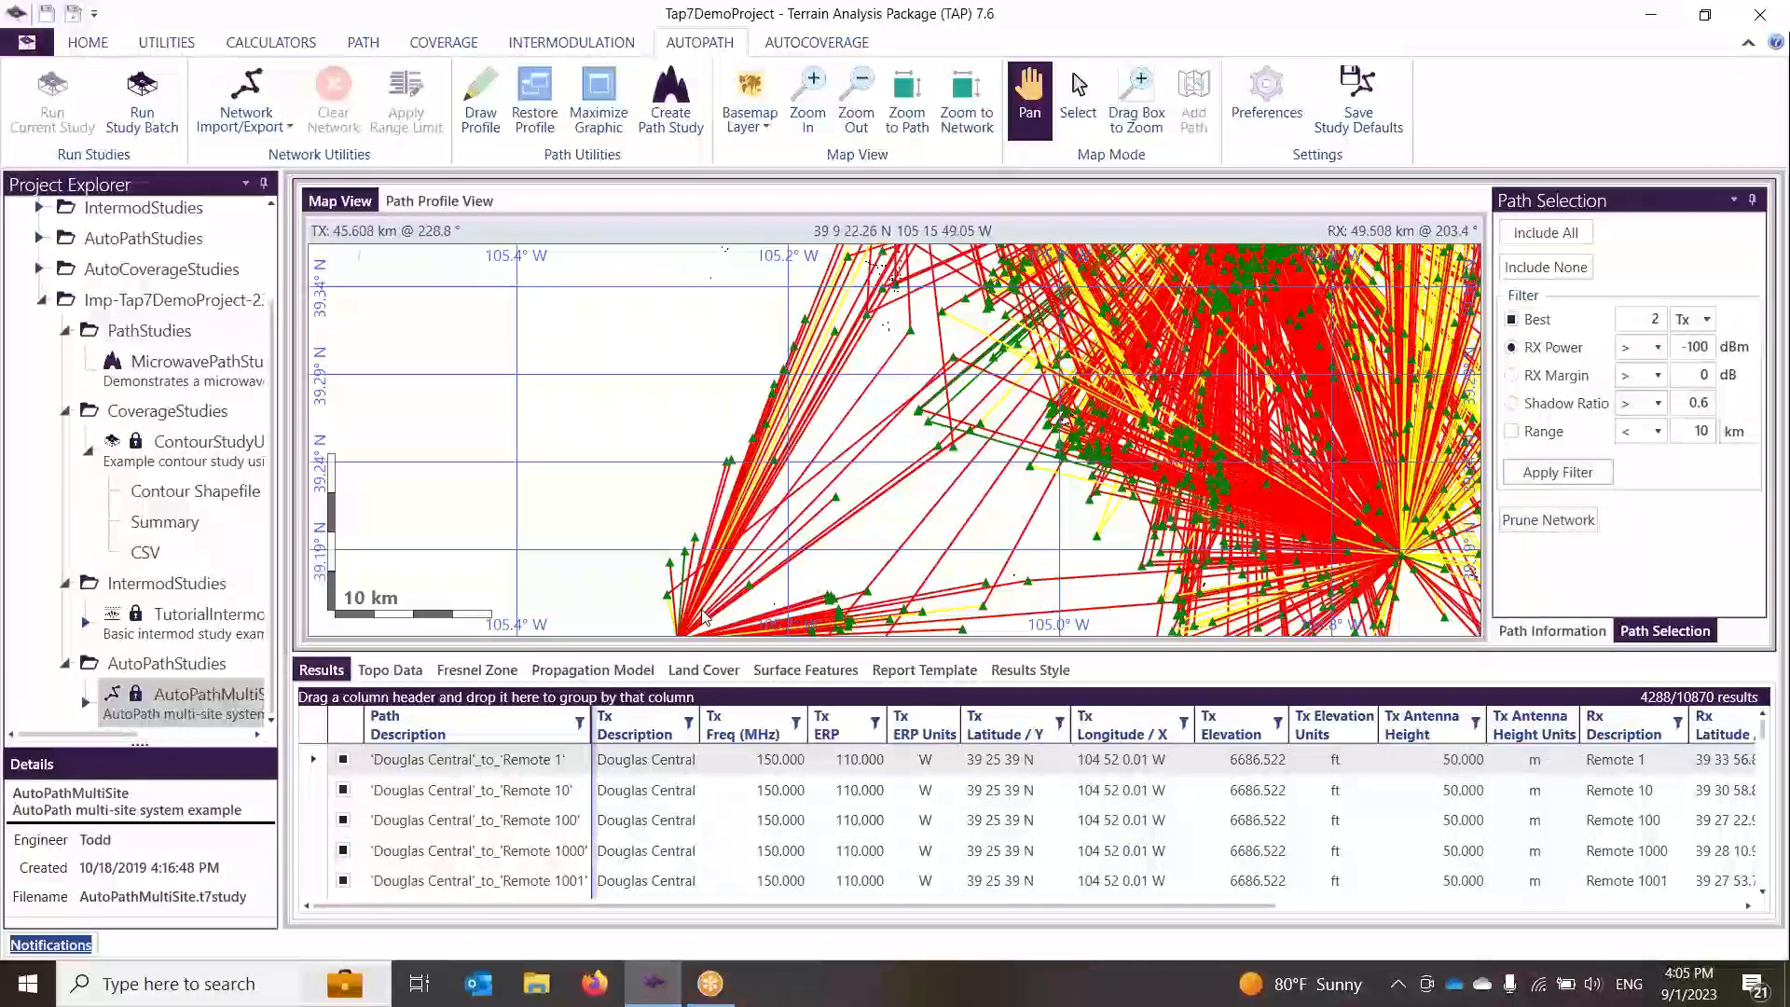
{"action": "scroll", "coordinate": [836, 372], "scroll_direction": "up", "scroll_amount": 3}
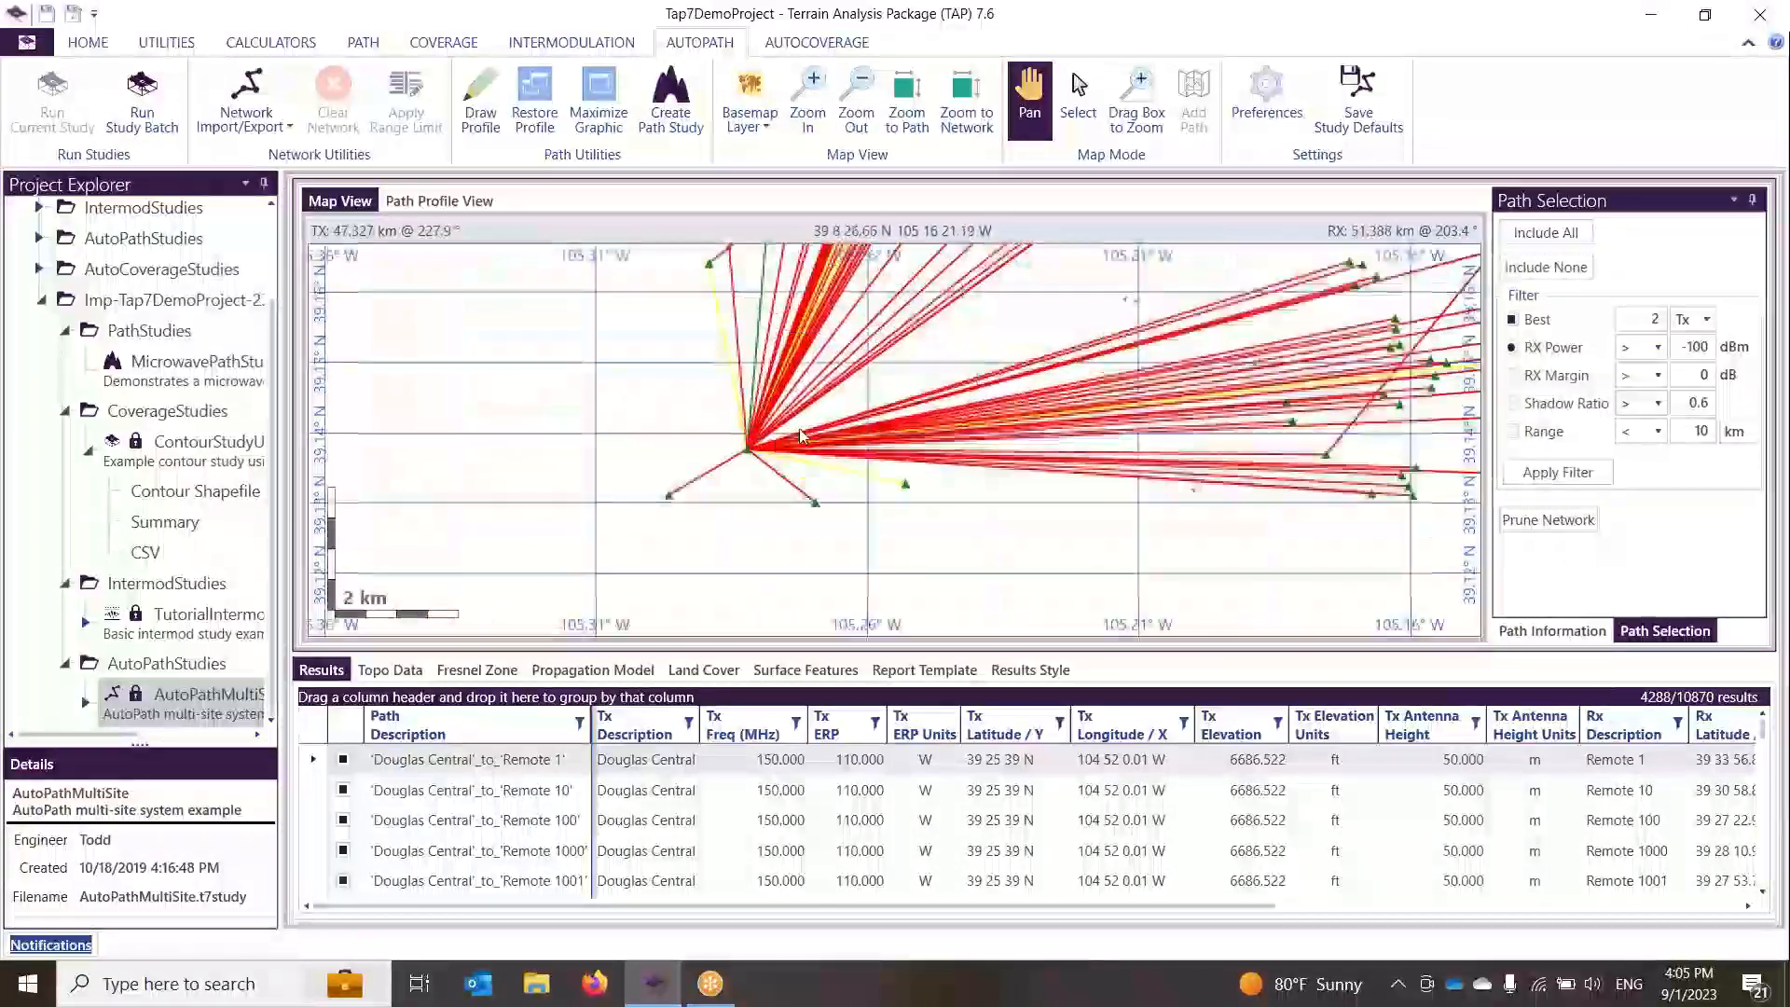
{"action": "scroll", "coordinate": [714, 459], "scroll_direction": "down", "scroll_amount": 3}
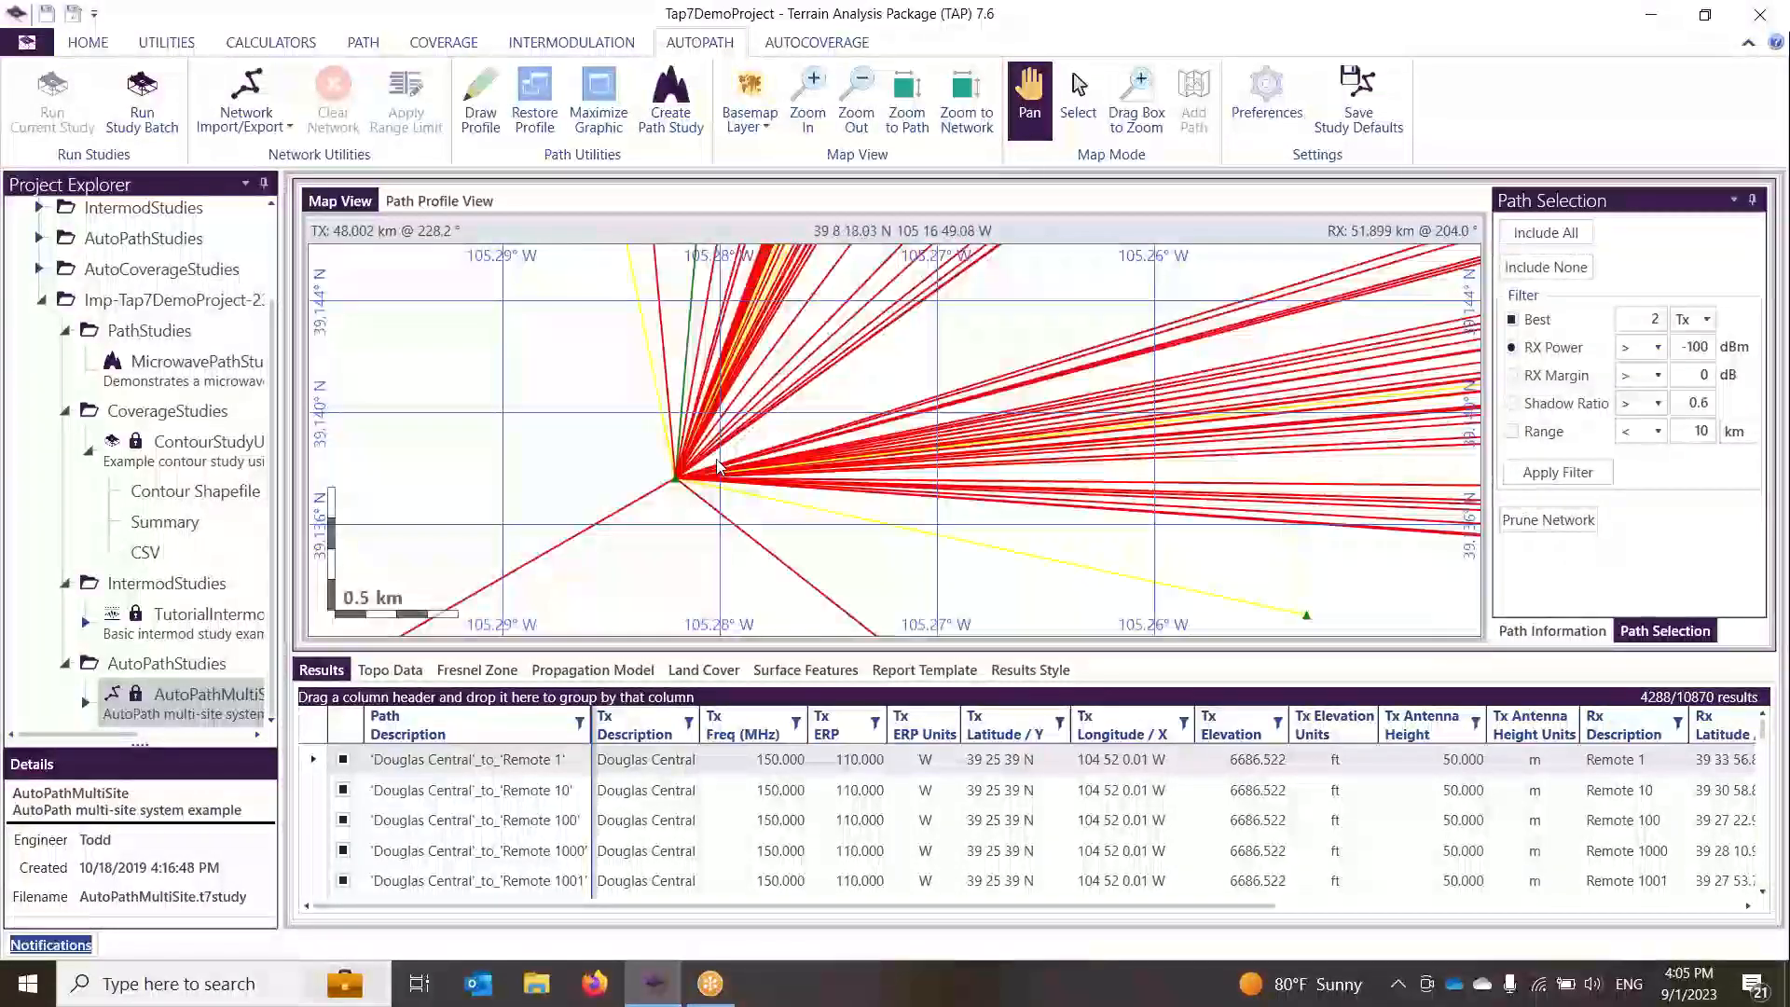
{"action": "scroll", "coordinate": [876, 477], "scroll_direction": "down", "scroll_amount": 3}
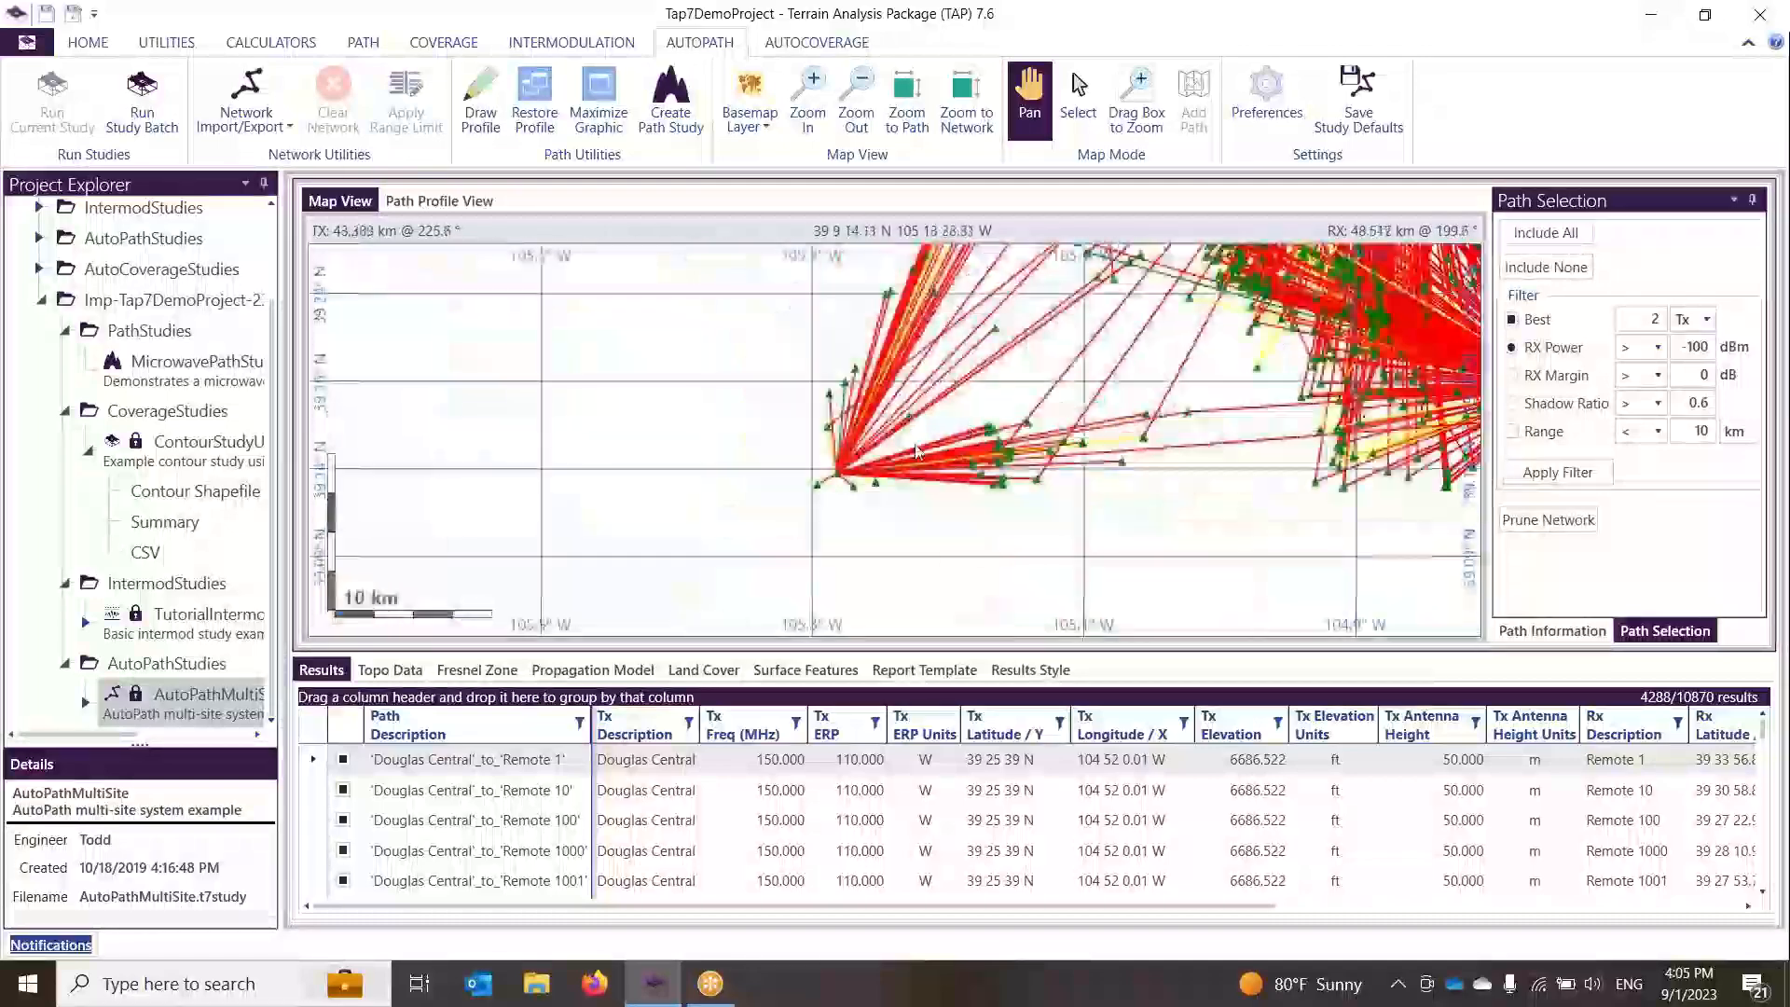
{"action": "scroll", "coordinate": [897, 482], "scroll_direction": "down", "scroll_amount": 4}
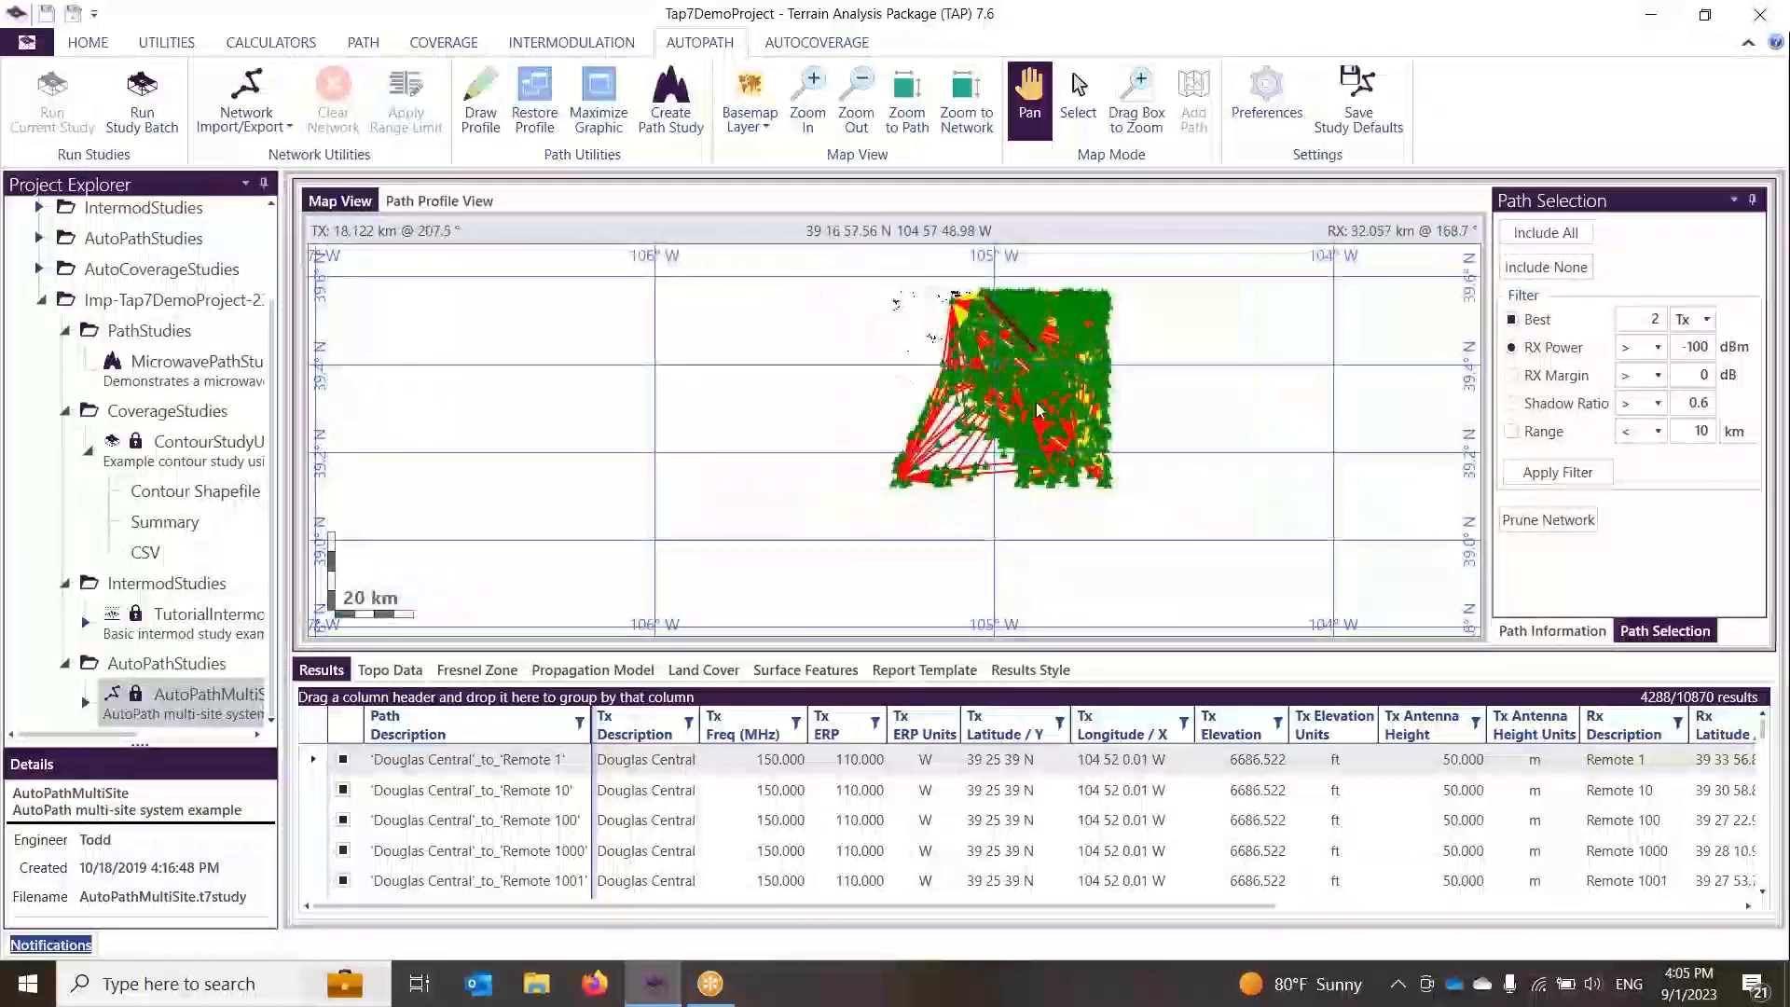
{"action": "scroll", "coordinate": [933, 408], "scroll_direction": "up", "scroll_amount": 4}
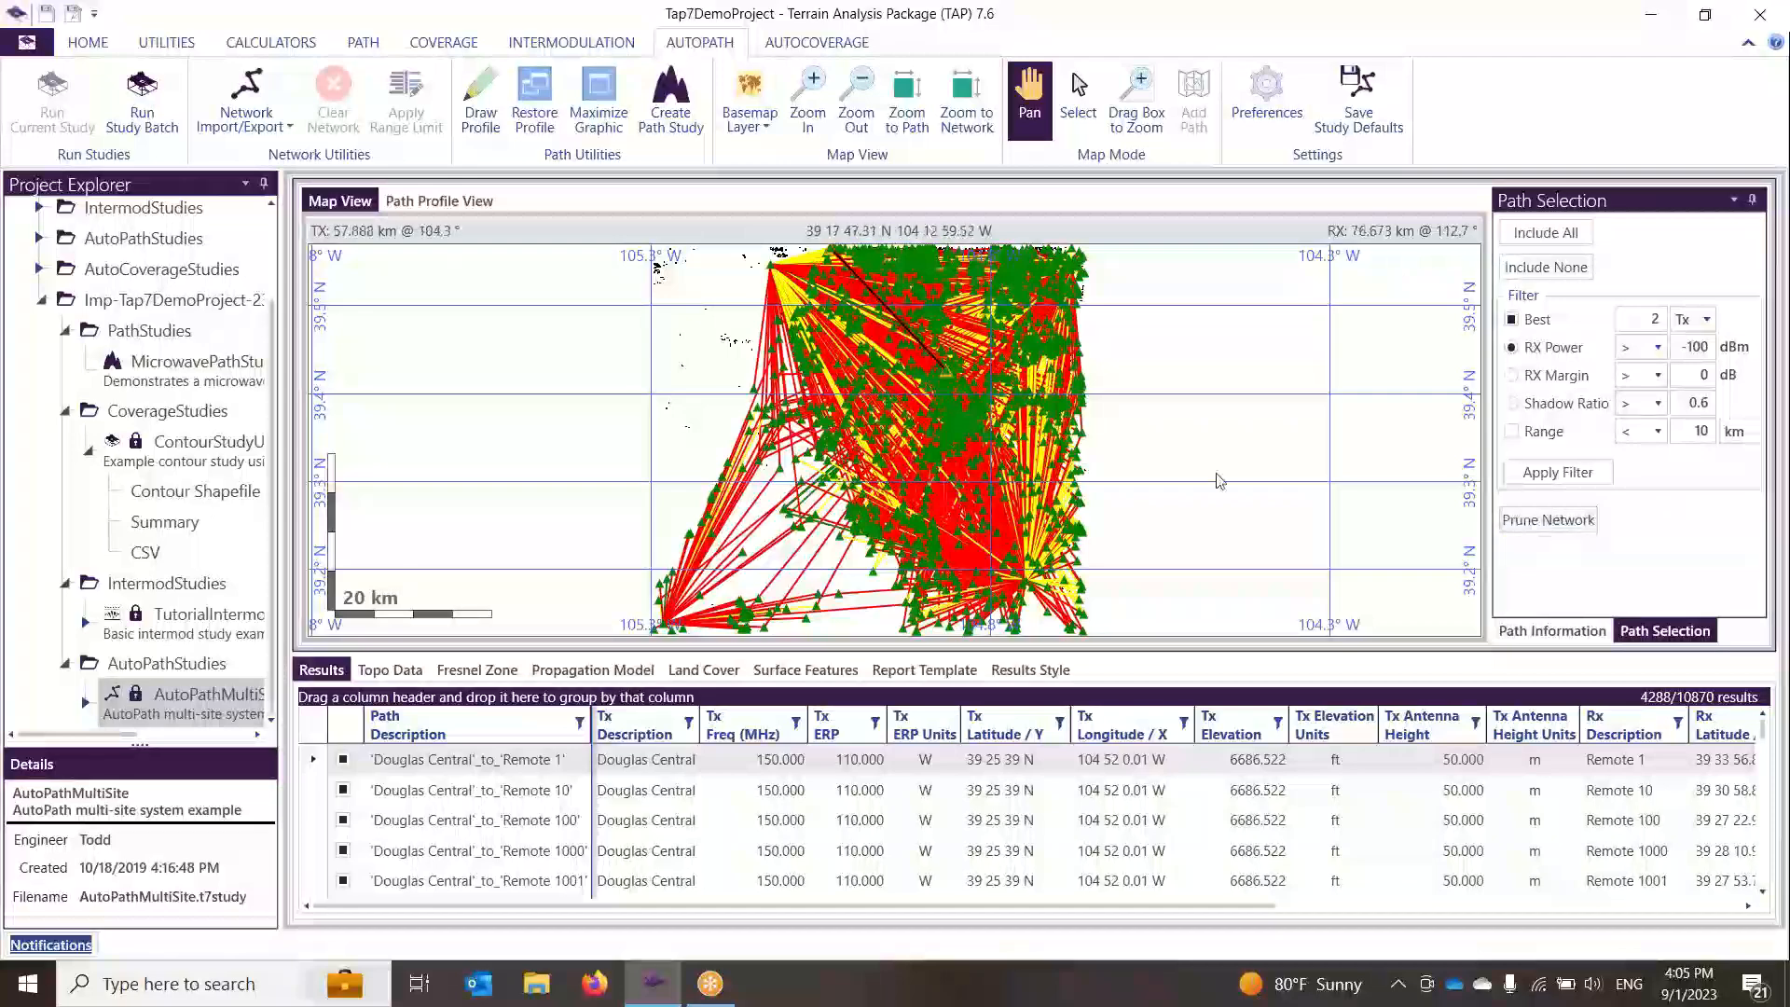
{"action": "scroll", "coordinate": [499, 884], "scroll_direction": "down", "scroll_amount": 15}
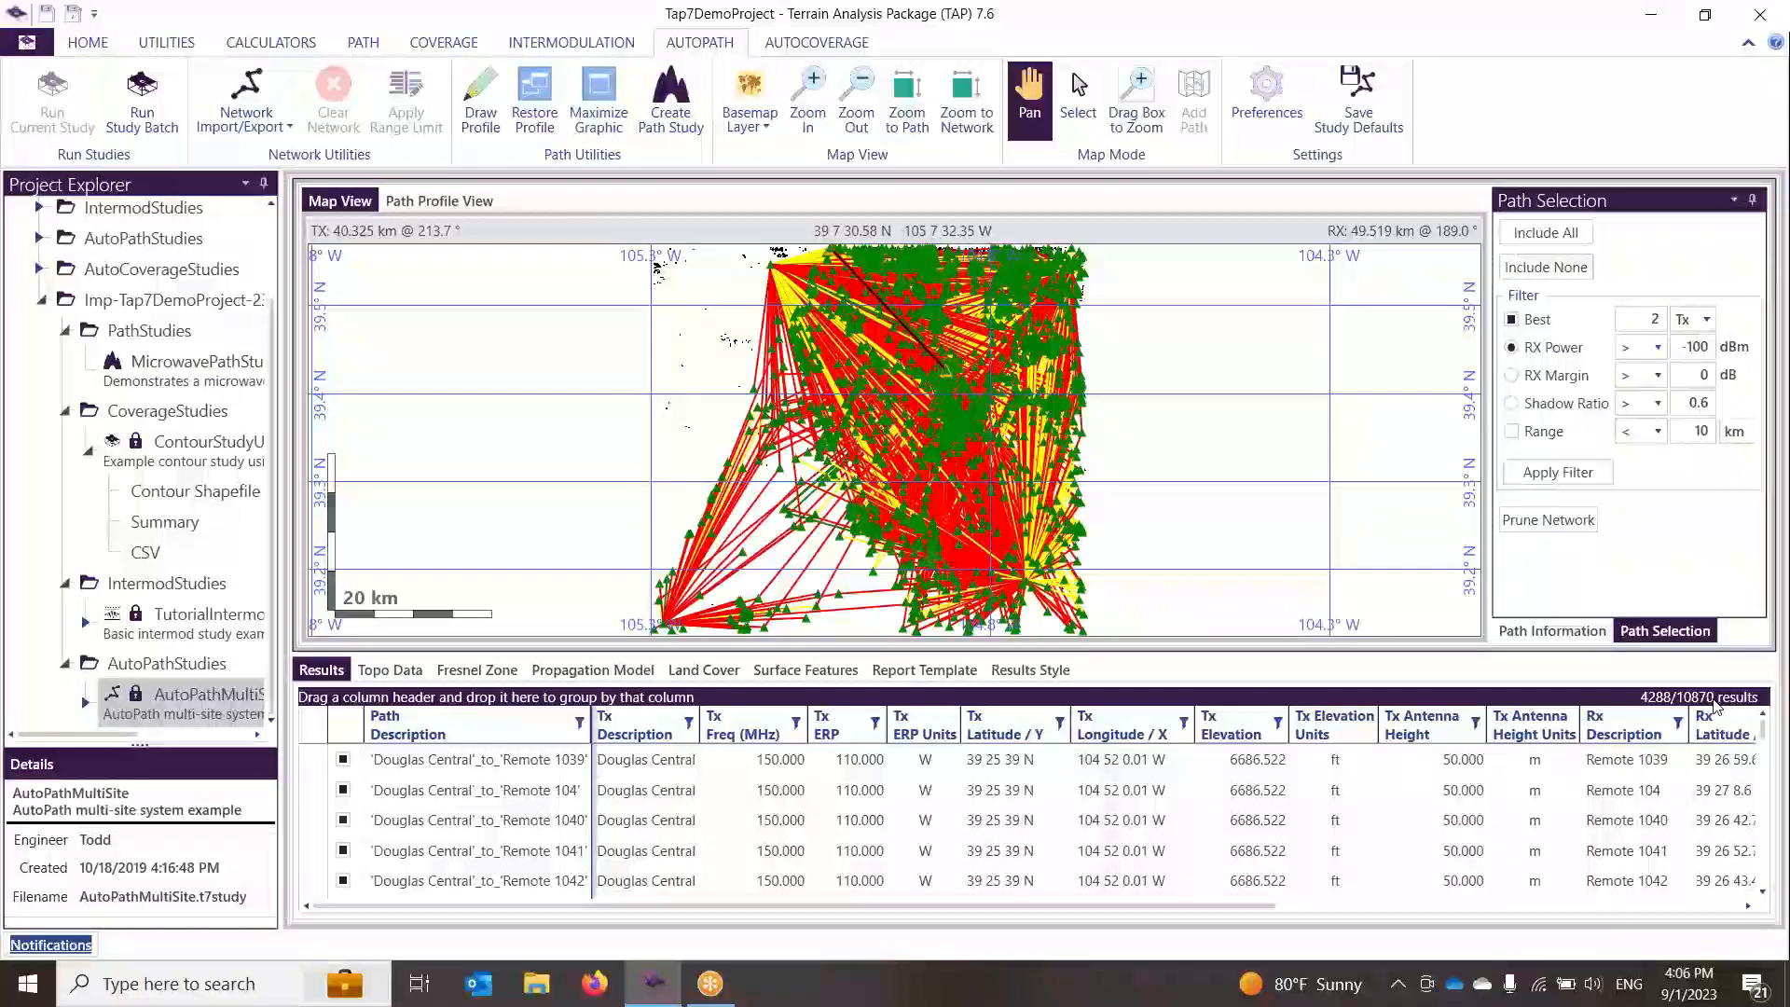
Step: Prune the network to remove the excluded paths from the study results
{"action": "left_click", "coordinate": [1558, 525]}
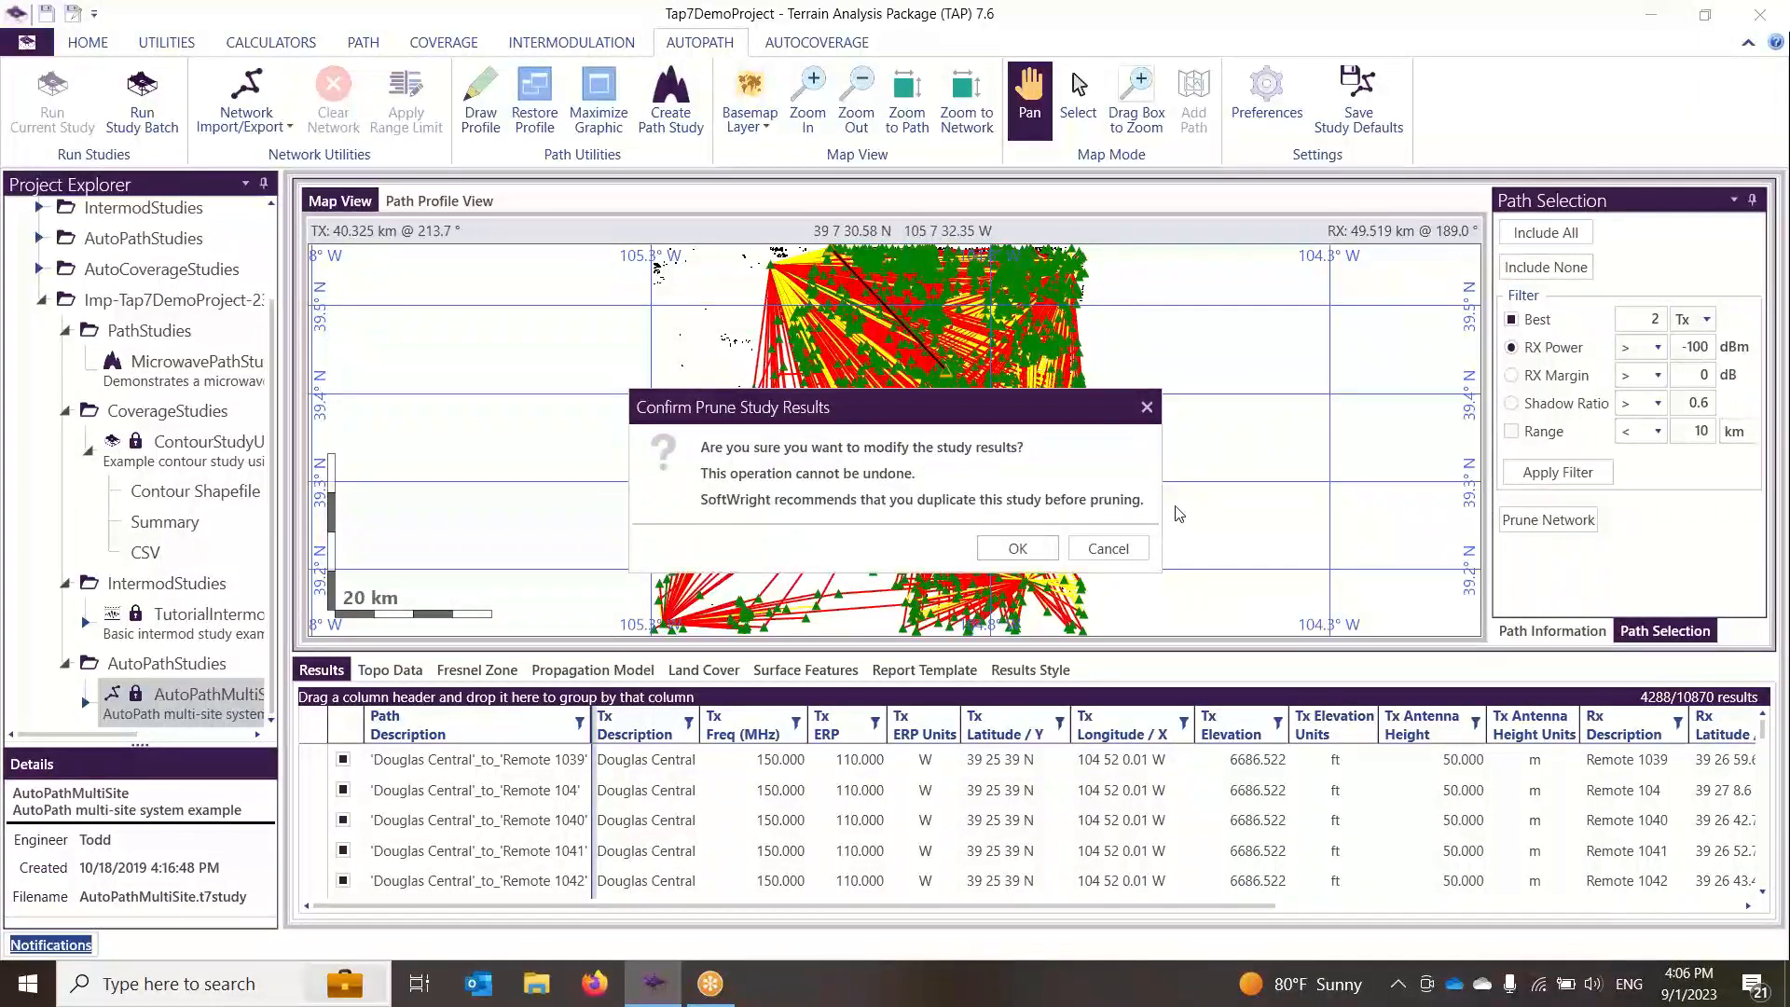
{"action": "left_click", "coordinate": [1018, 548]}
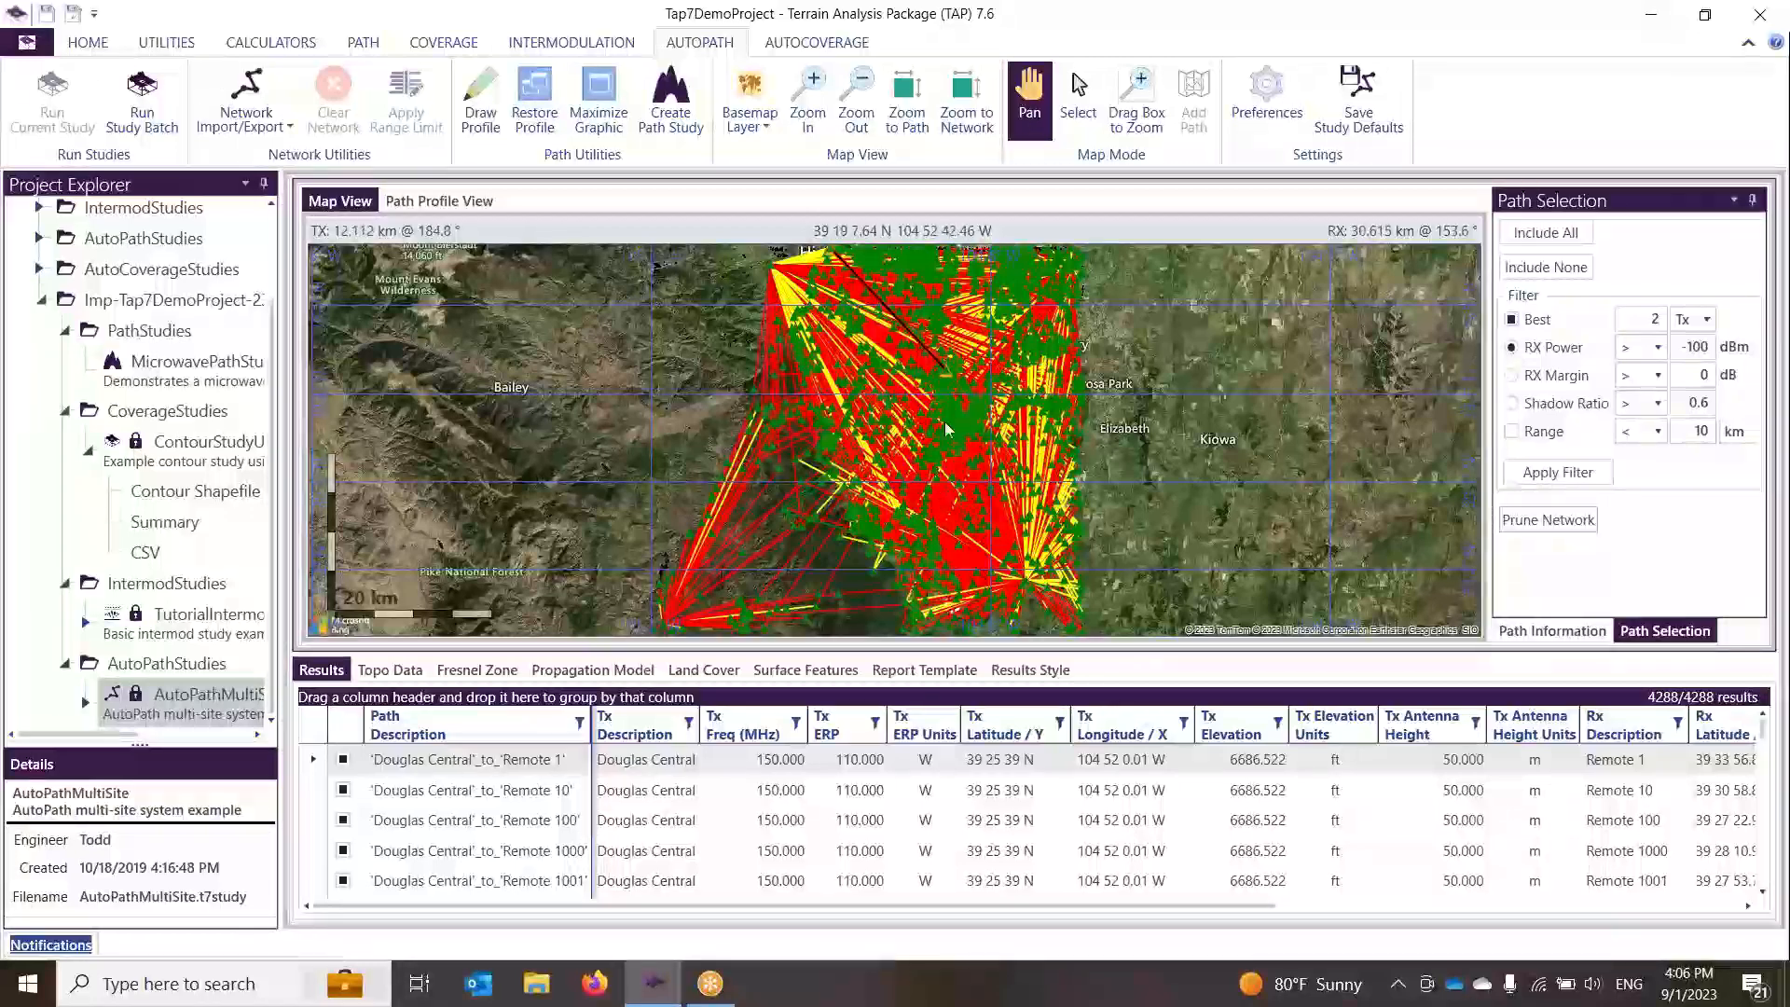
Step: Add the Range less than 10 km filter, apply it, and prune the network again
{"action": "left_click", "coordinate": [1511, 431]}
{"action": "left_click", "coordinate": [1560, 473]}
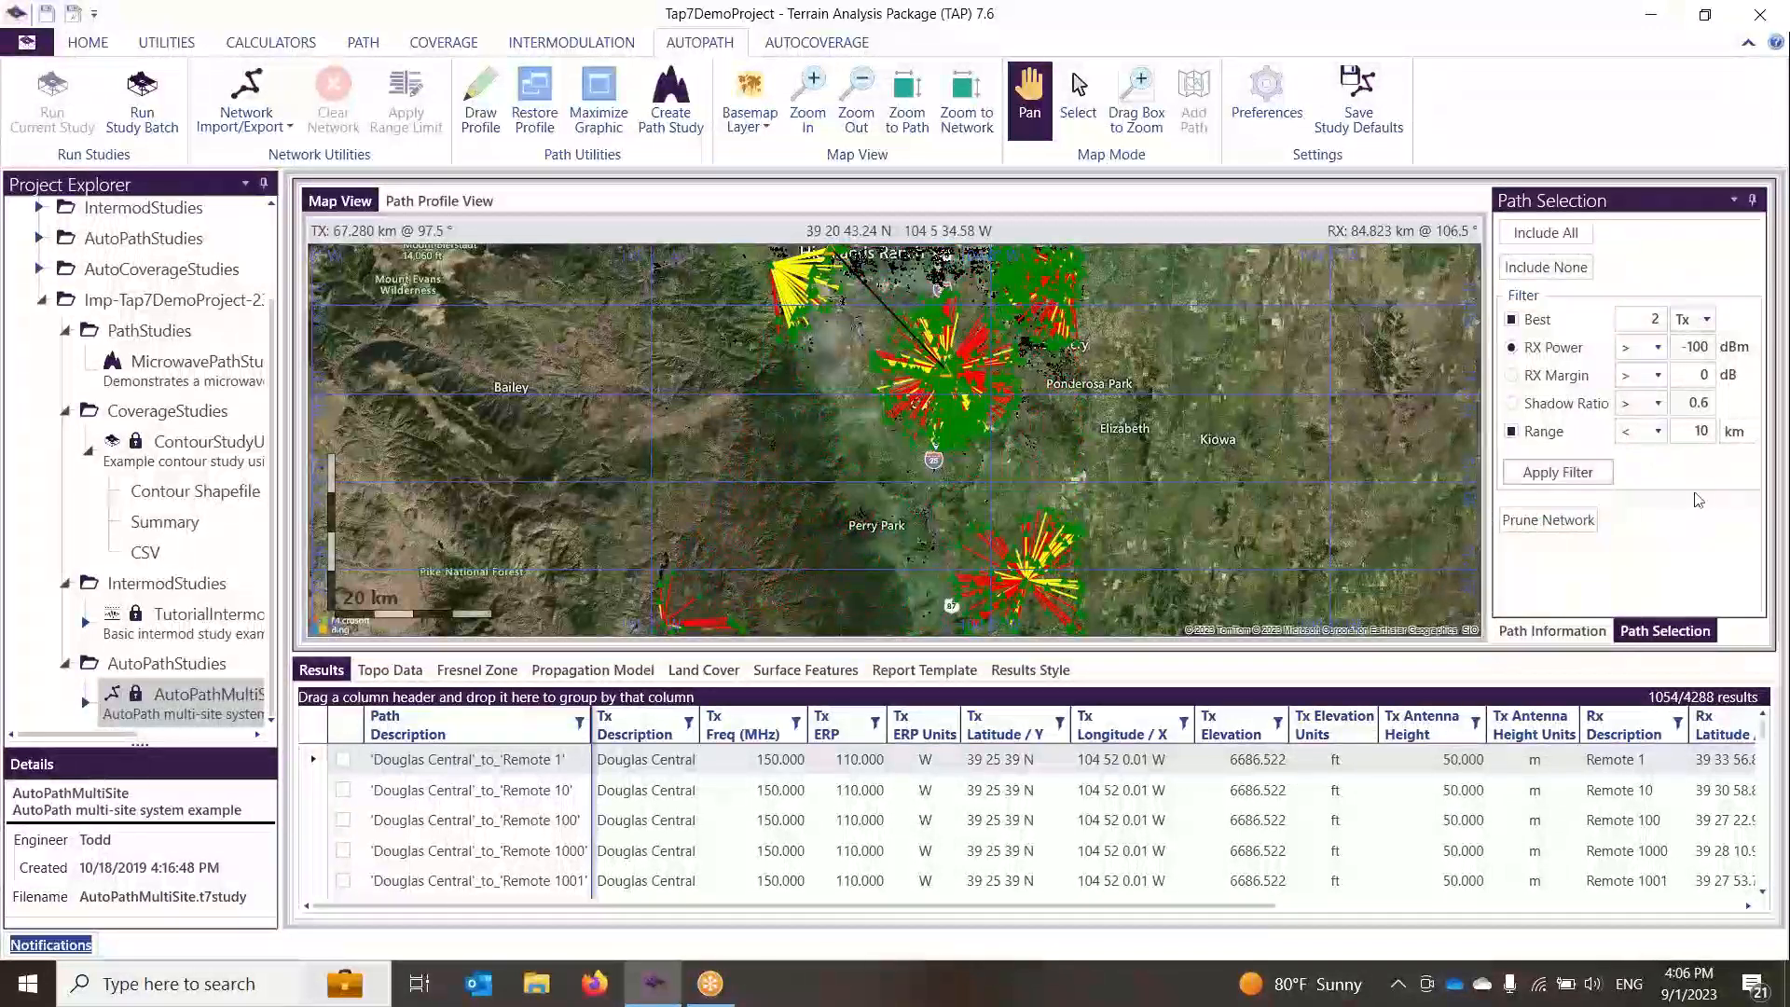
{"action": "left_click", "coordinate": [1549, 520]}
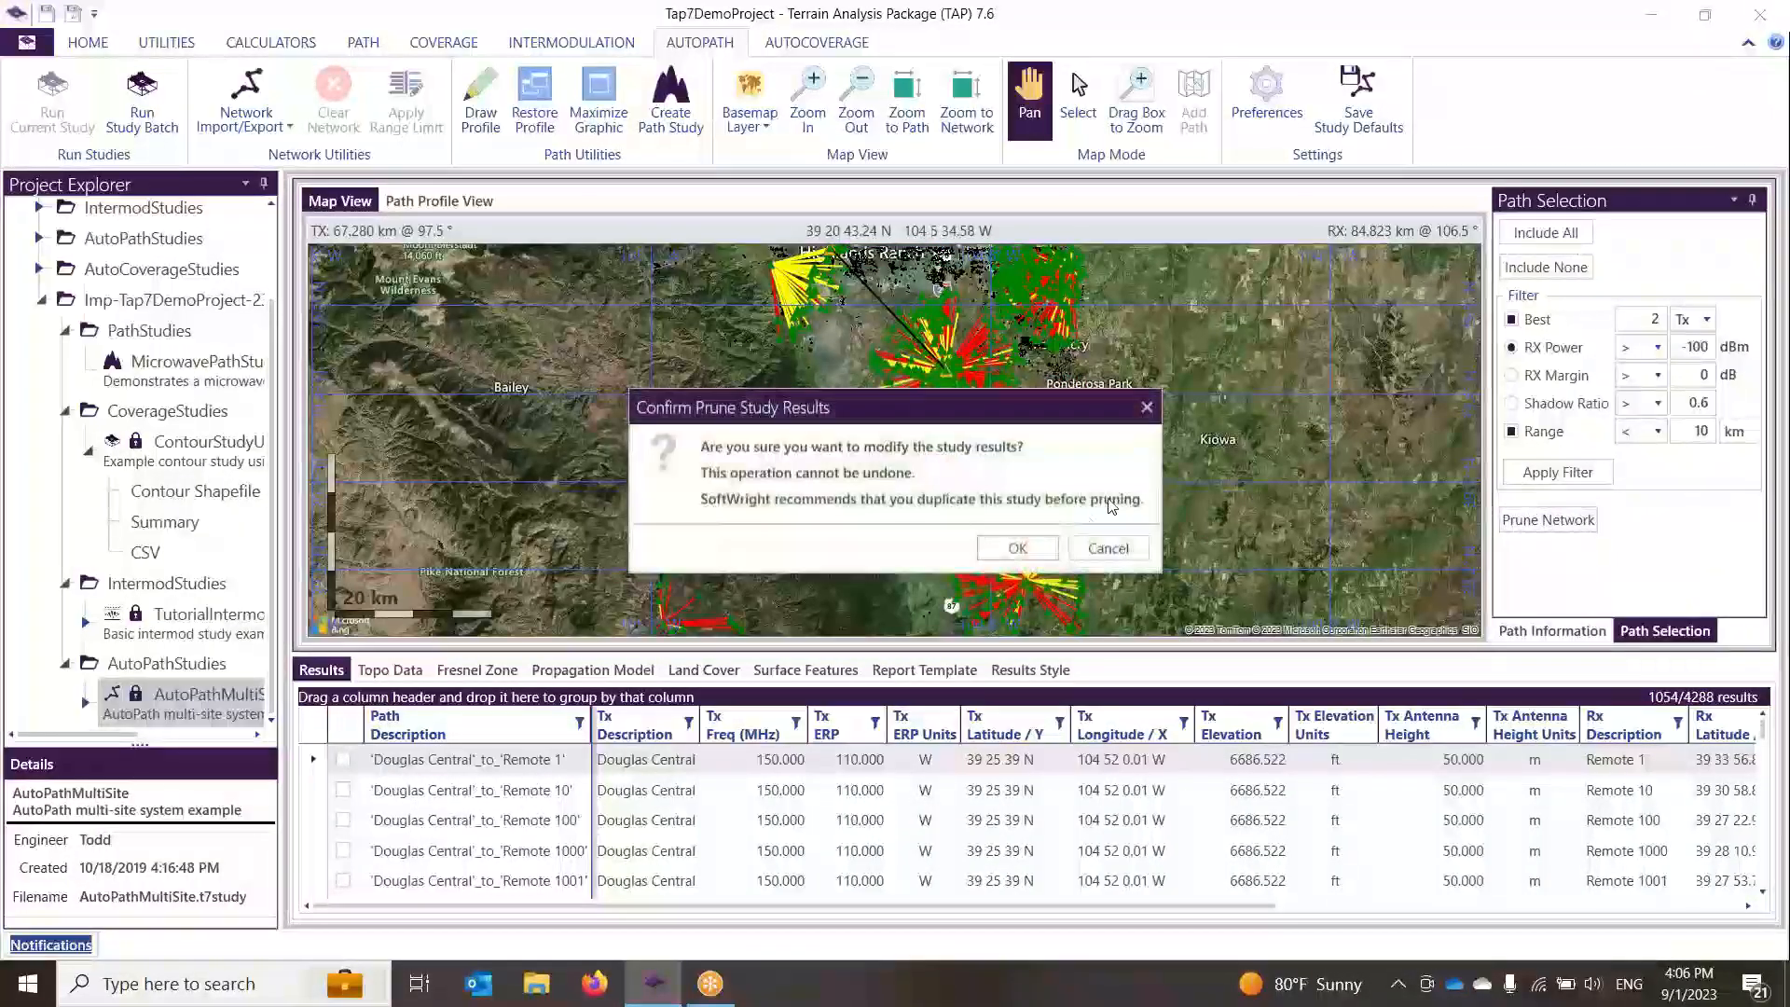
{"action": "left_click", "coordinate": [1017, 548]}
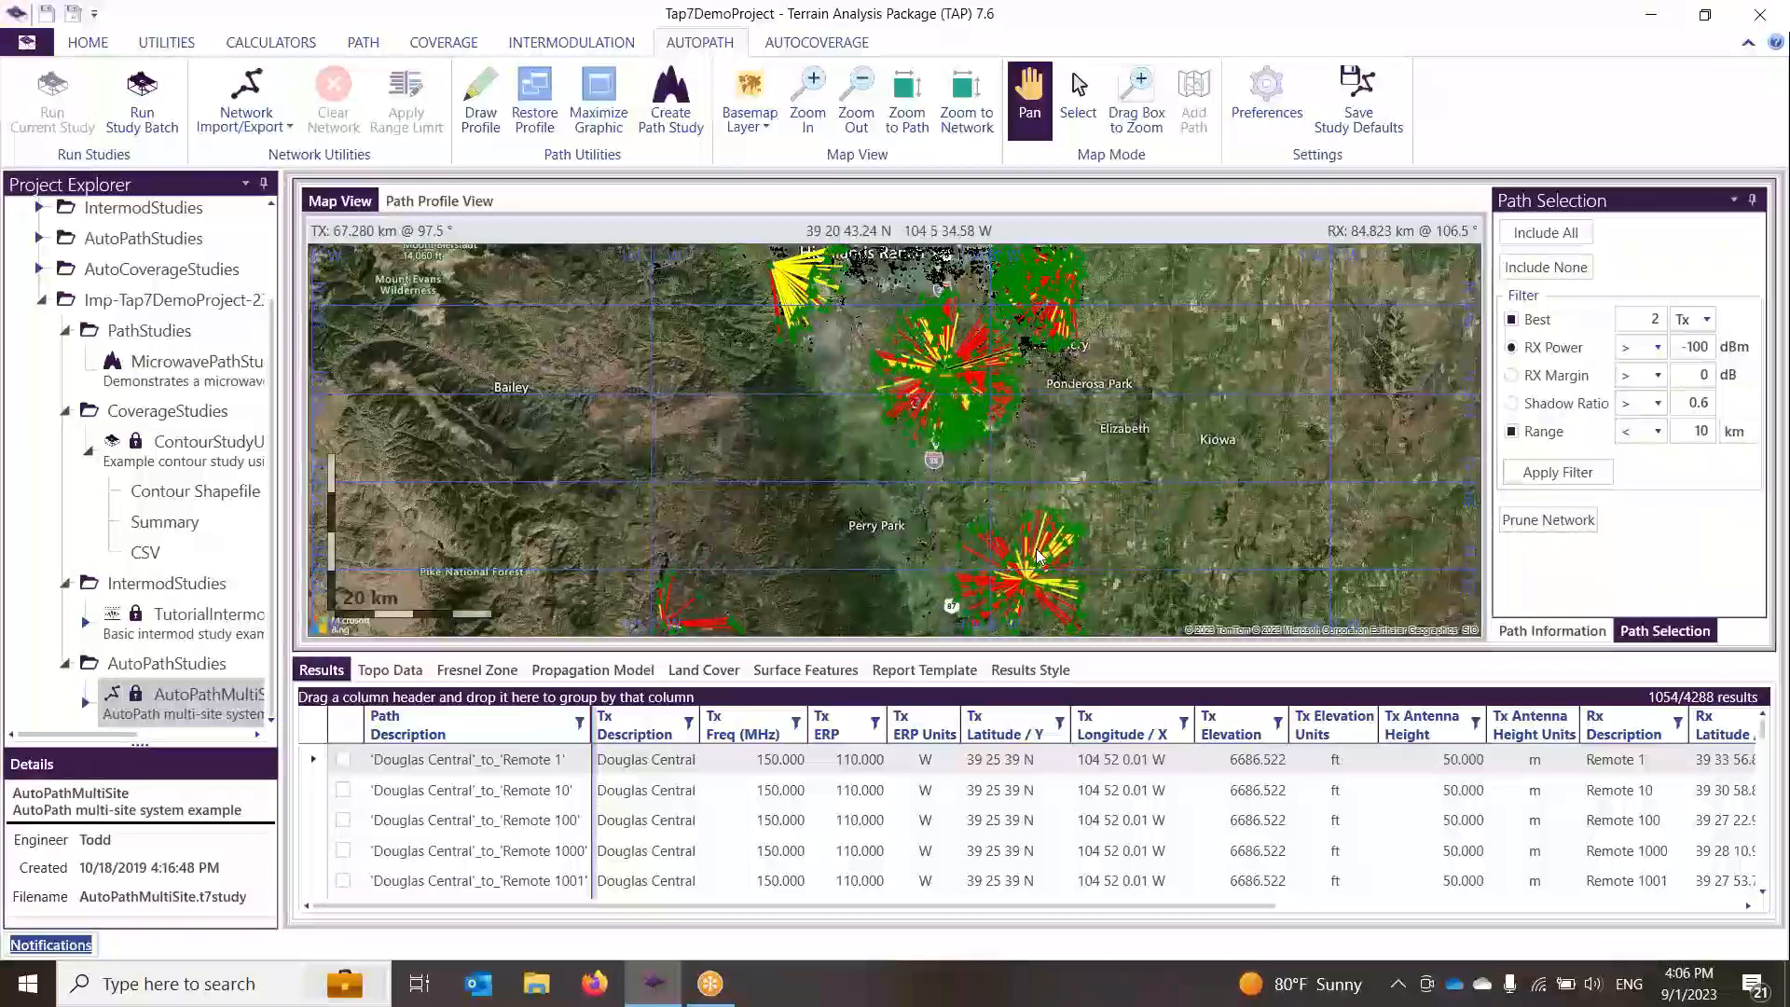